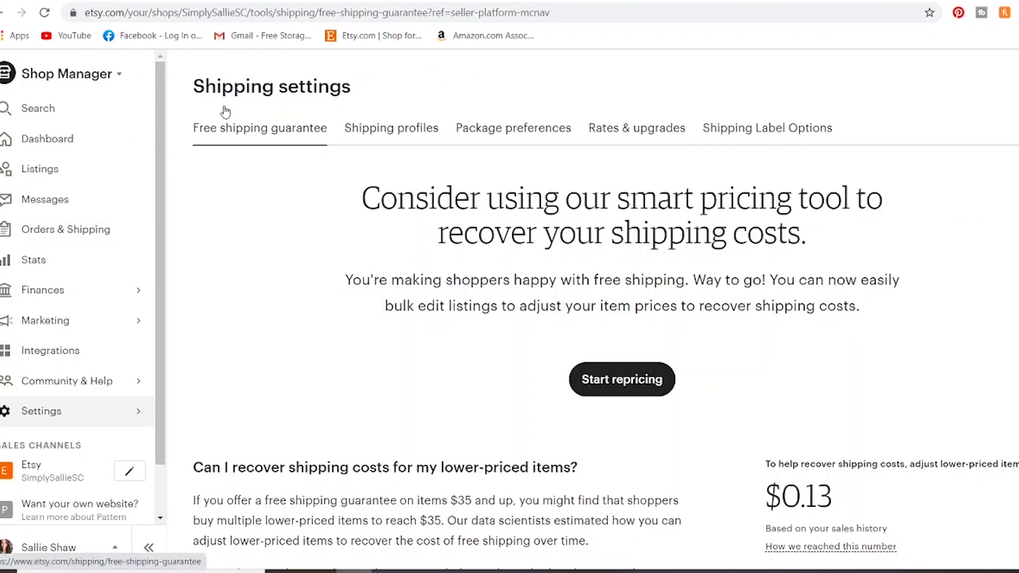
Open the shop's shipping profiles settings and read the free shipping guarantee explanation.
left_click(389, 133)
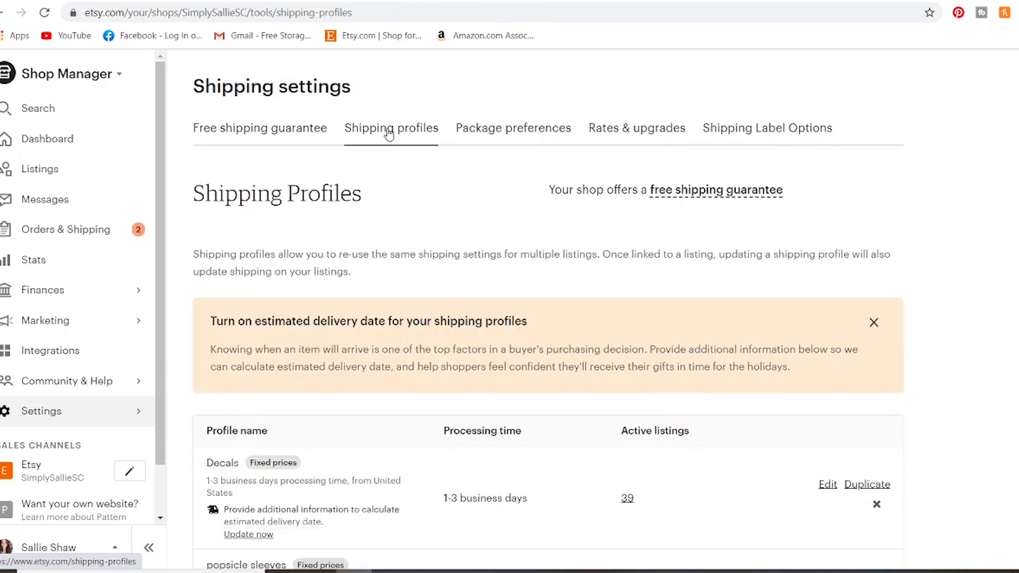
scroll(548, 309, "down", 2)
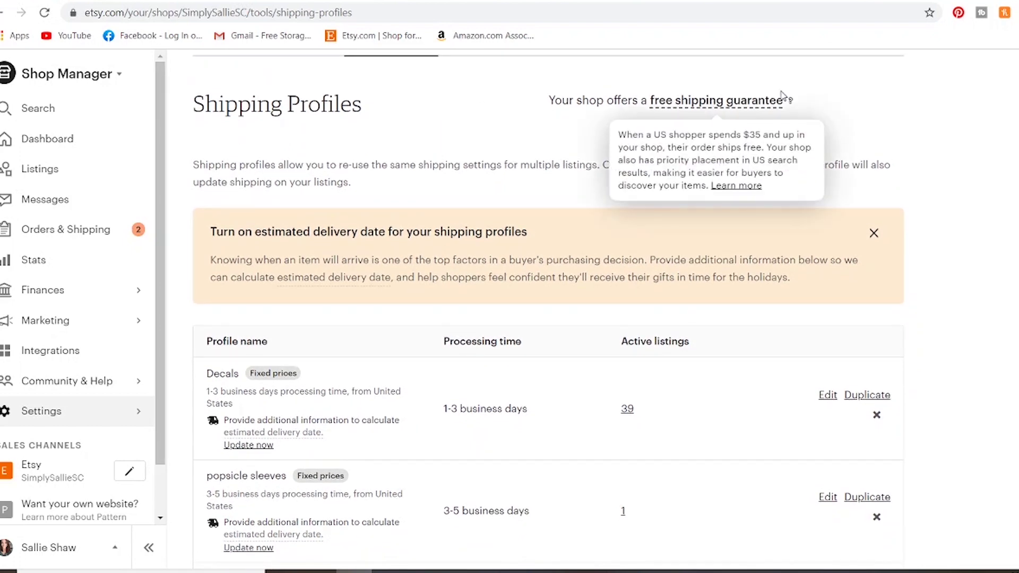
mouse_move(769, 103)
scroll(548, 308, "down", 1)
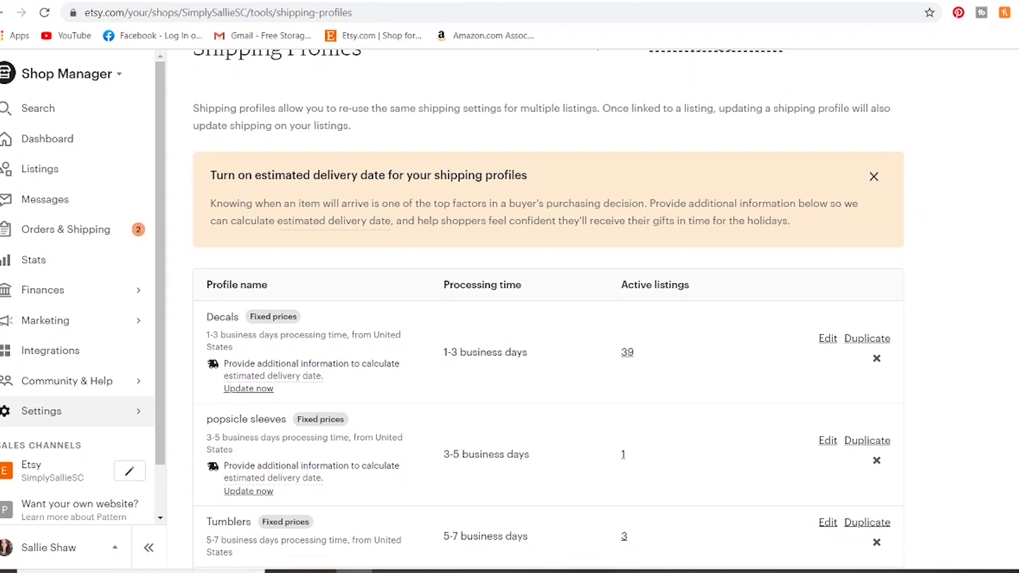
Review the existing shipping profiles with their processing times and active listings, and read the estimated delivery date explanation under the Decals profile.
scroll(548, 308, "down", 2)
scroll(548, 308, "down", 2)
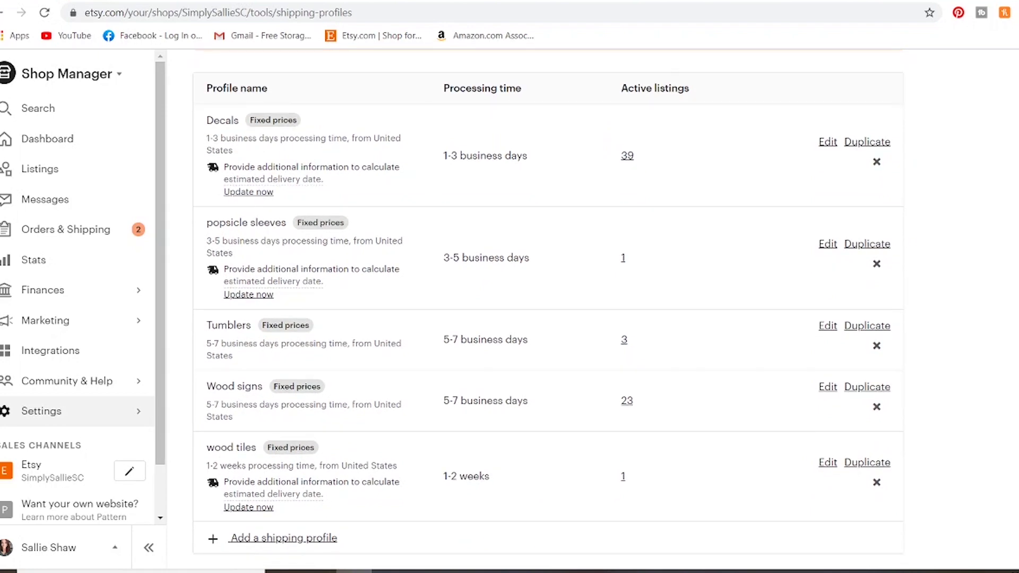
scroll(549, 308, "down", 2)
scroll(548, 308, "up", 3)
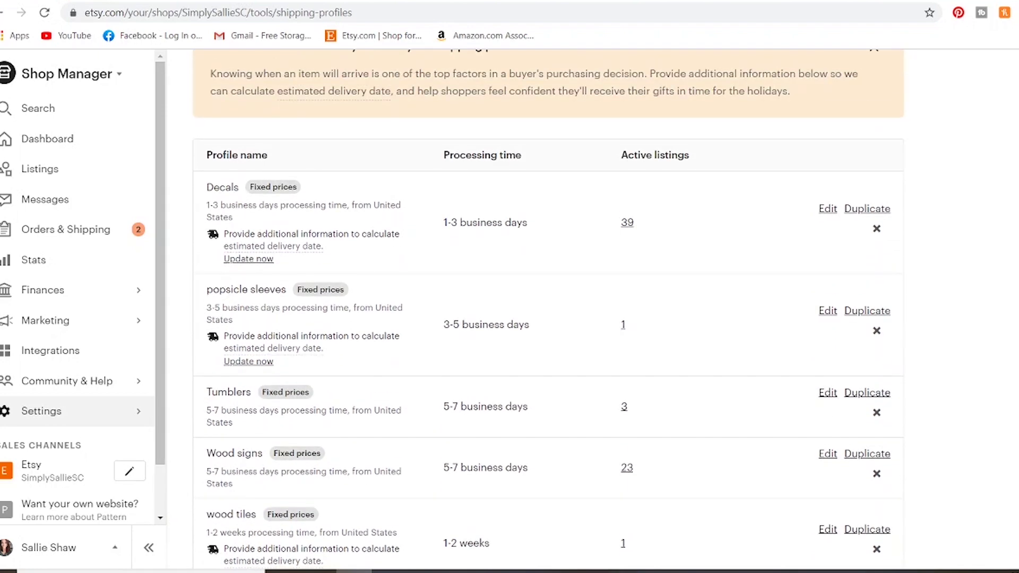
scroll(548, 308, "down", 3)
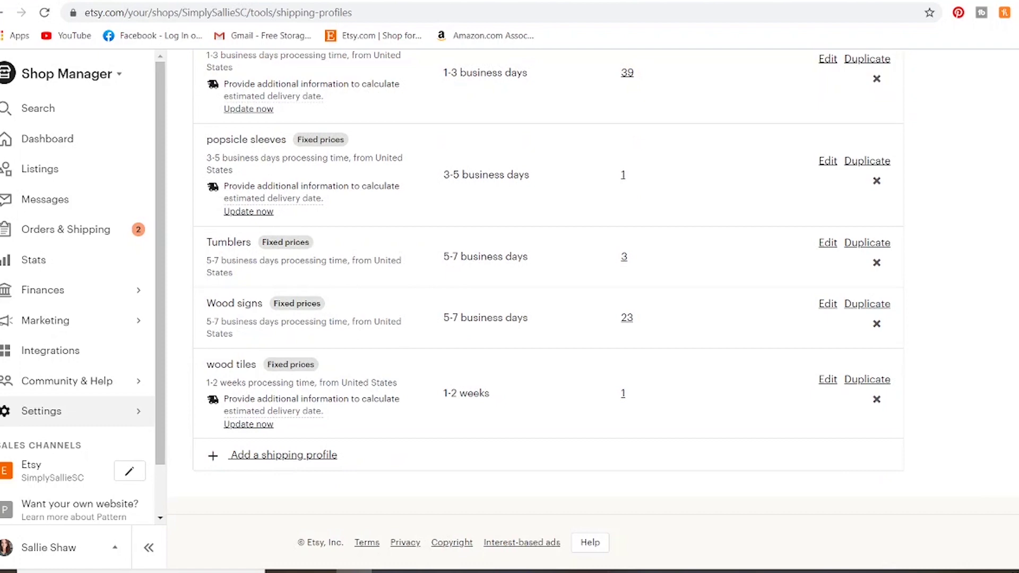
scroll(548, 308, "up", 3)
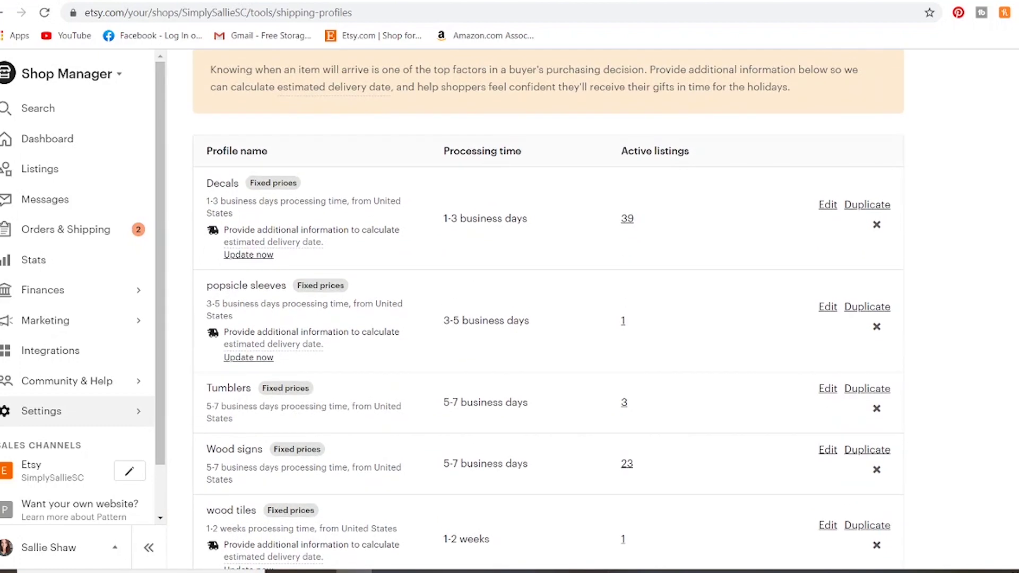
scroll(548, 308, "down", 1)
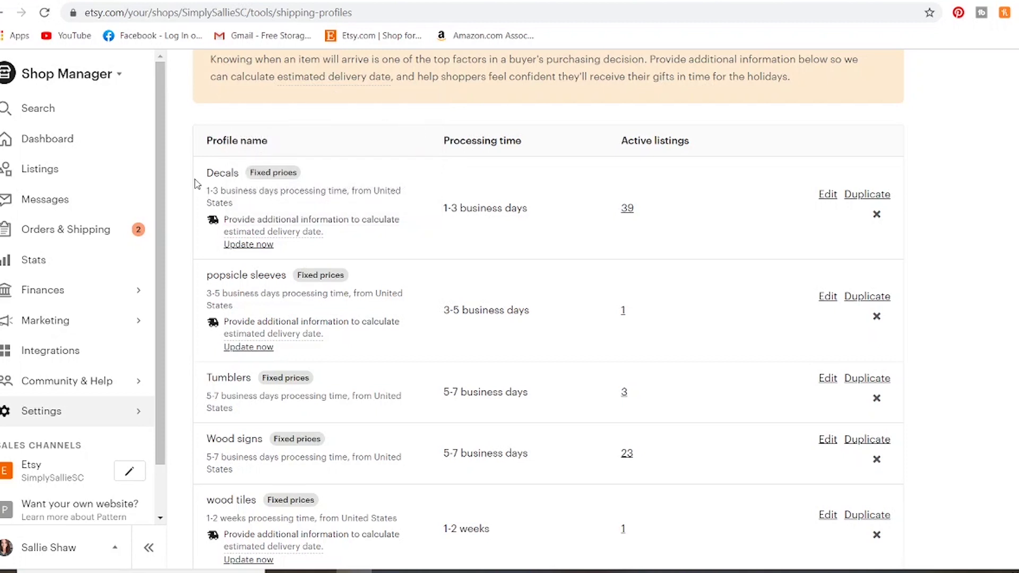
mouse_move(287, 219)
mouse_move(303, 247)
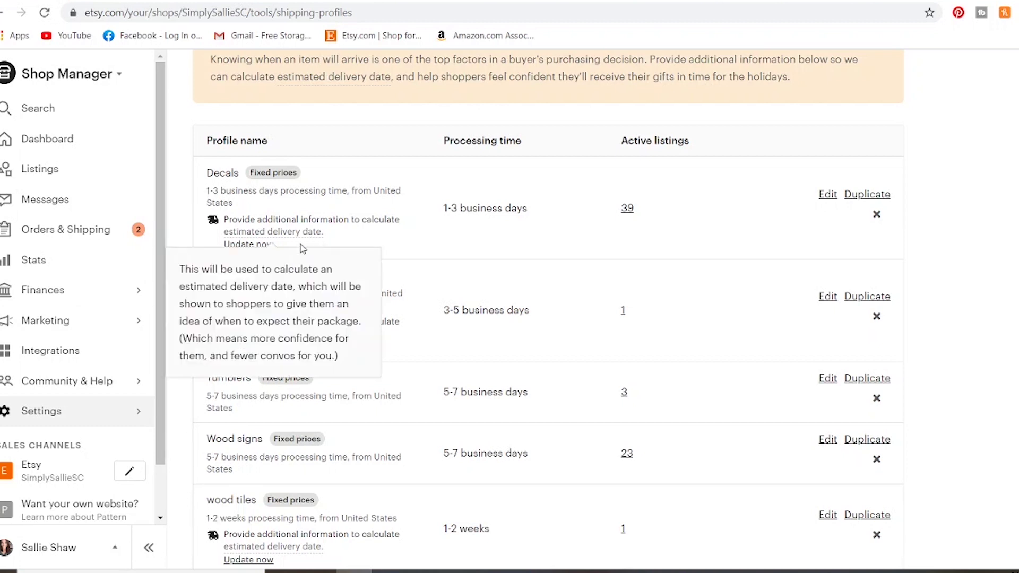
scroll(548, 308, "down", 1)
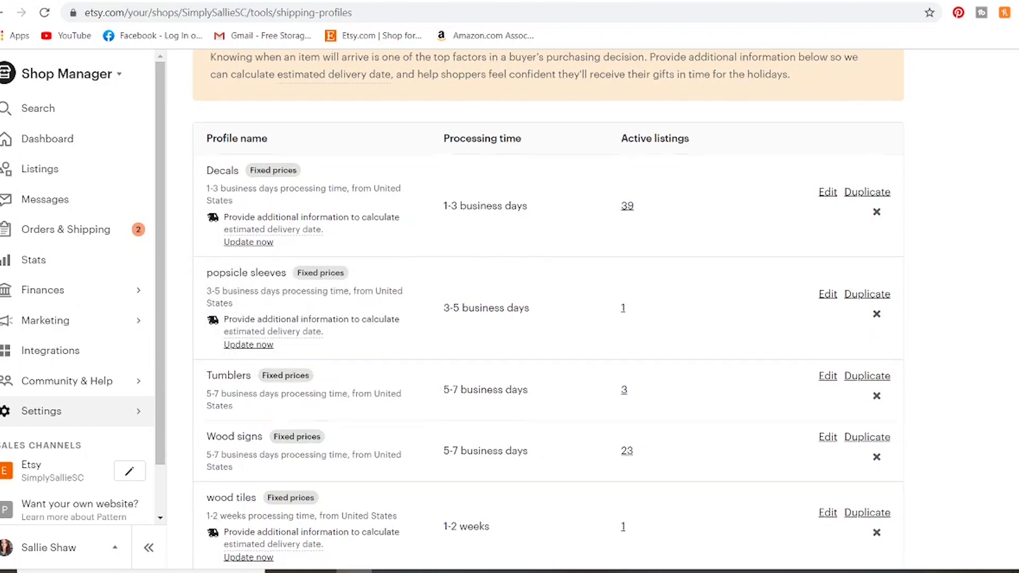
scroll(548, 308, "down", 3)
scroll(548, 308, "up", 3)
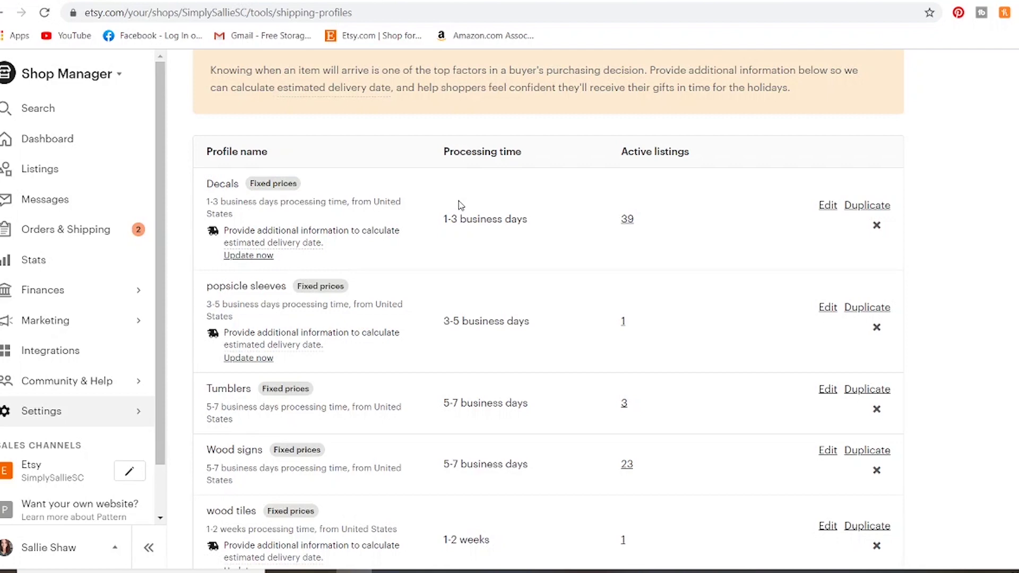
scroll(549, 310, "up", 1)
scroll(548, 311, "down", 1)
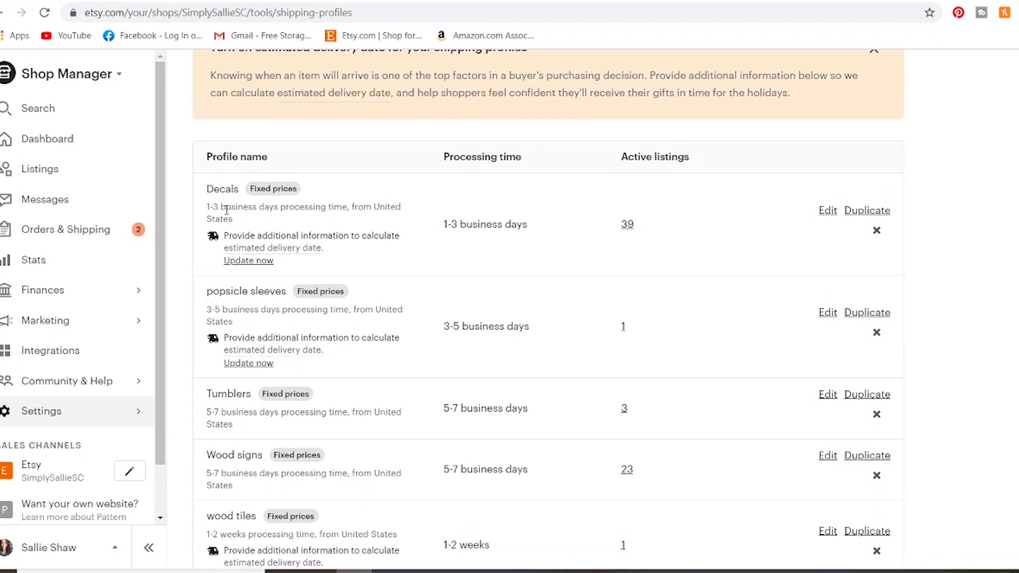
Open the Decals shipping profile for editing and examine its shipping origin, processing time and standard shipping prices.
left_click(829, 213)
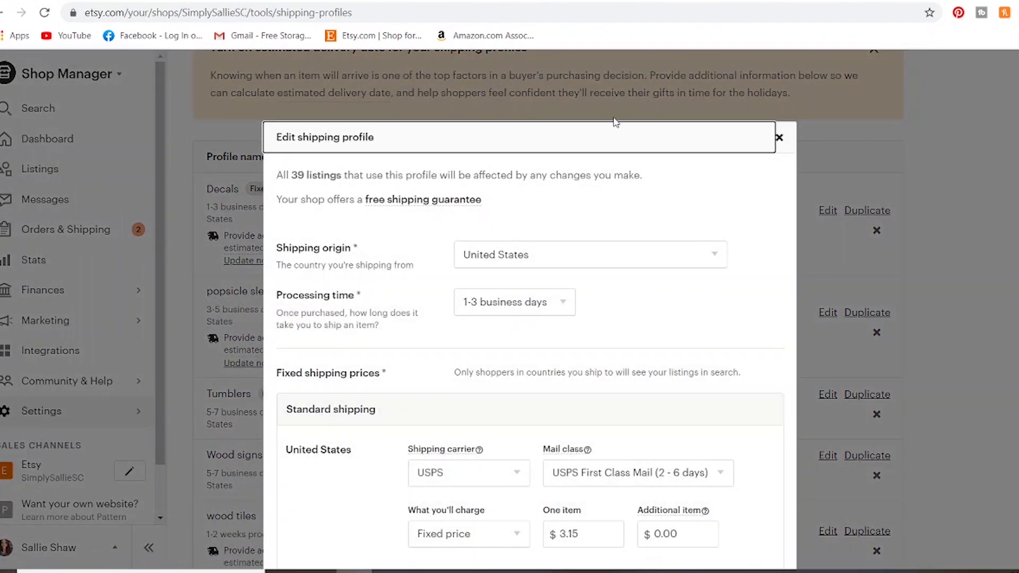
scroll(530, 318, "down", 9)
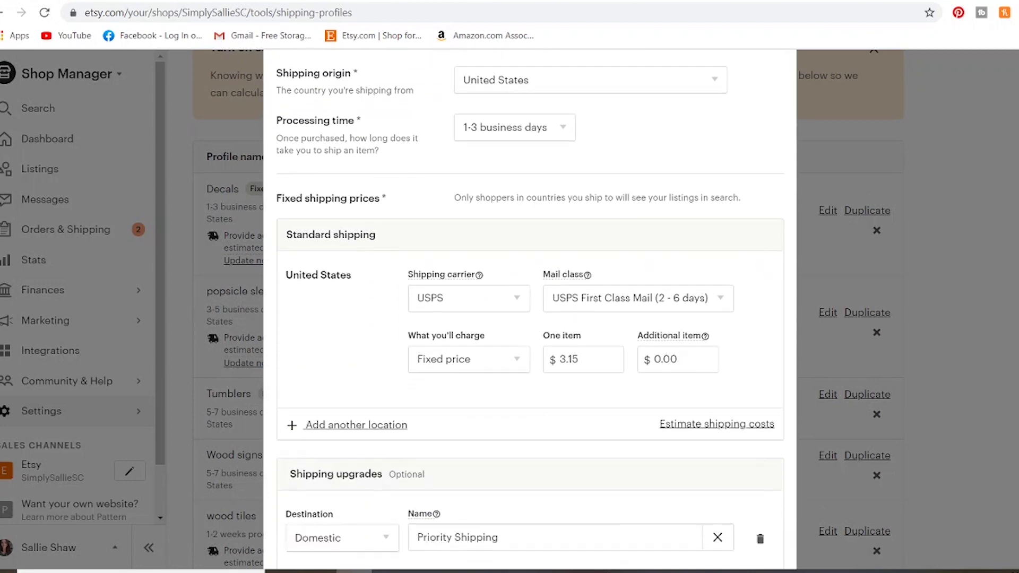
scroll(529, 318, "up", 9)
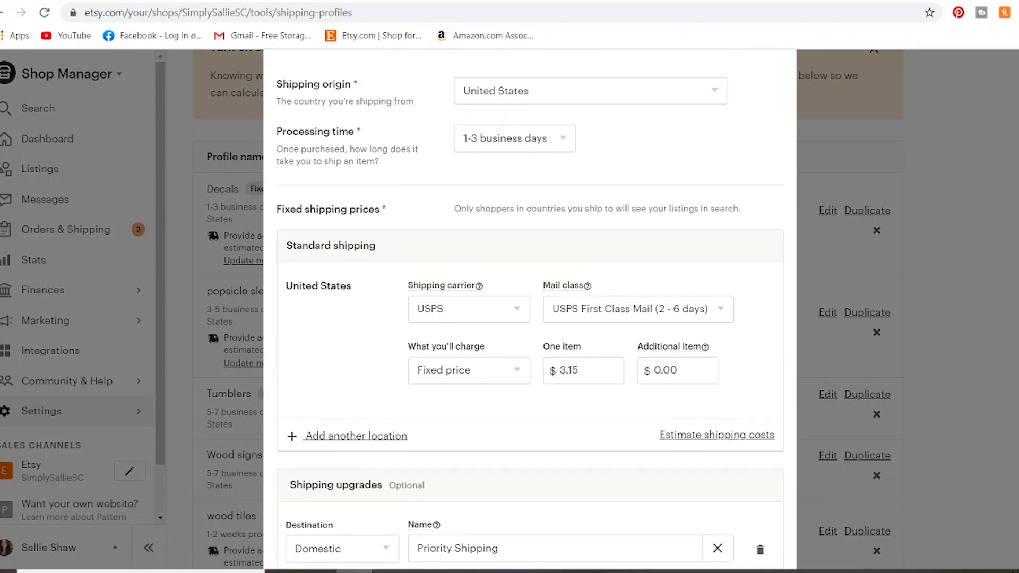
scroll(530, 319, "down", 1)
scroll(529, 319, "up", 1)
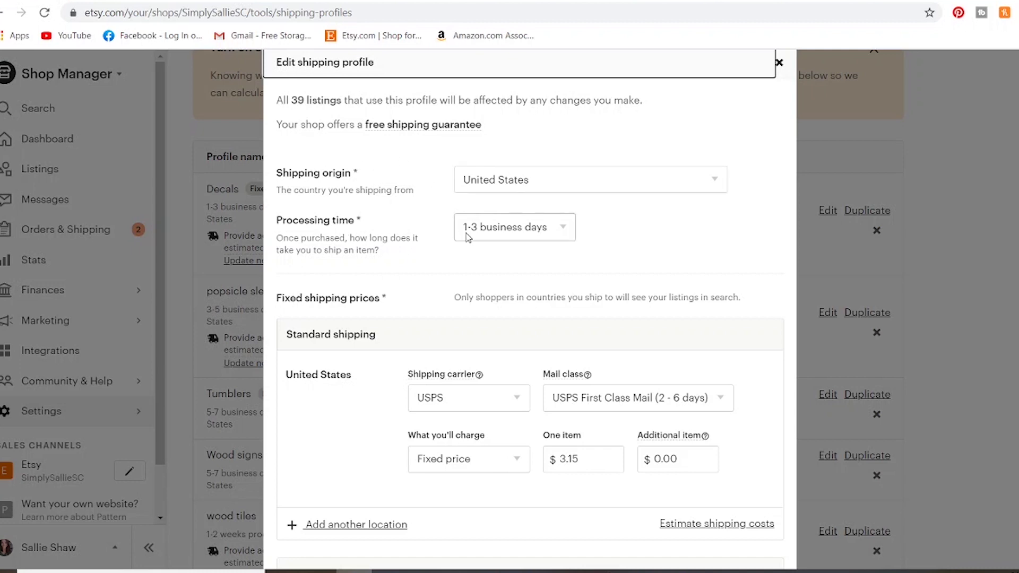
scroll(523, 308, "down", 3)
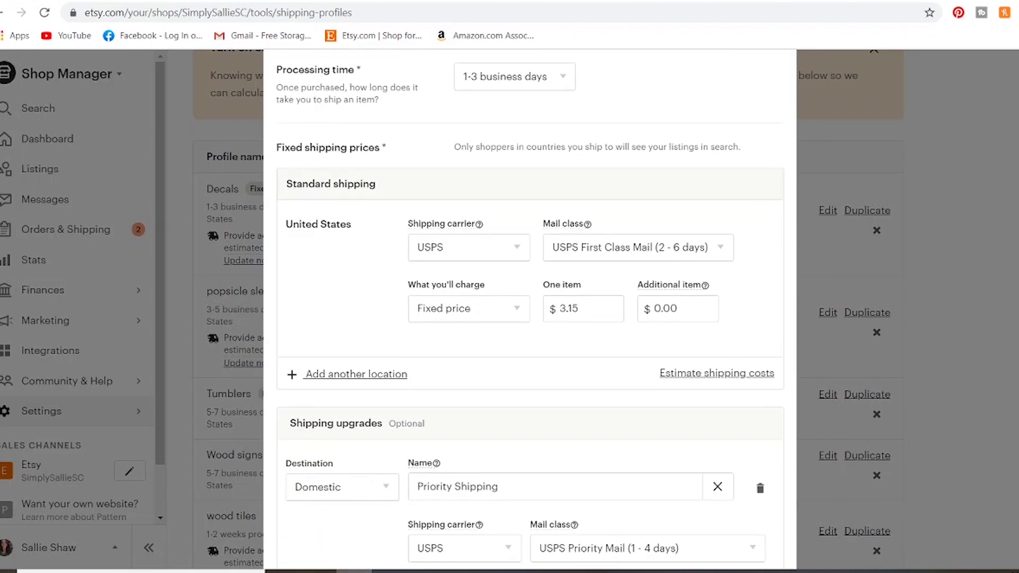
Check the Decals profile's processing time and shipping charge options, choosing 1-3 business days and Fixed price.
left_click(491, 85)
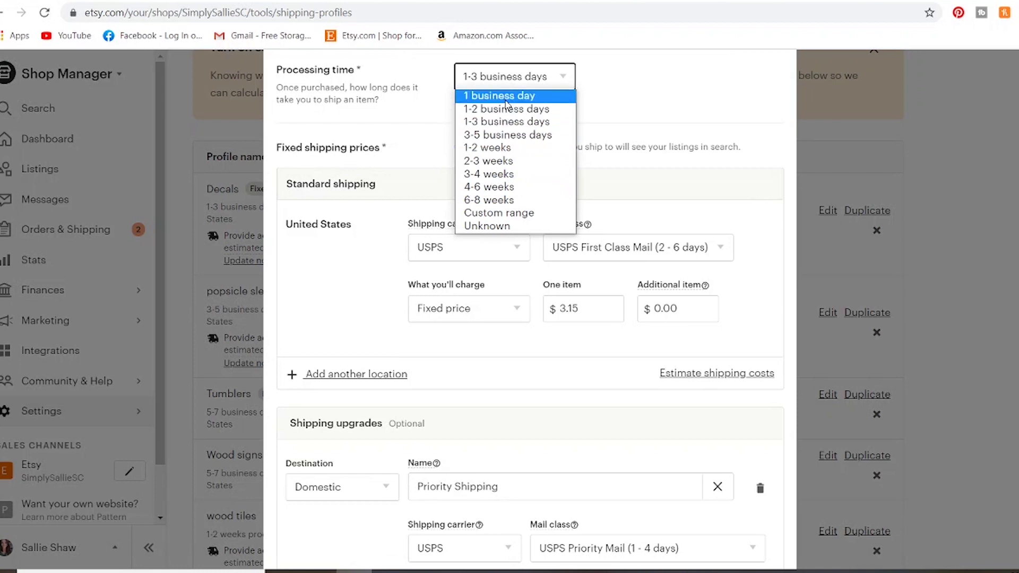
left_click(507, 122)
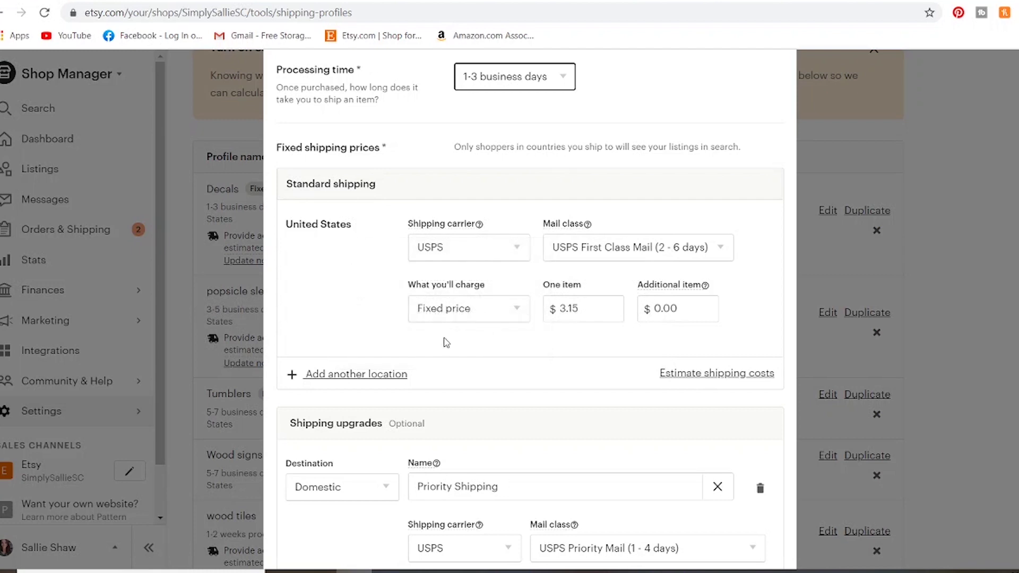
left_click(464, 313)
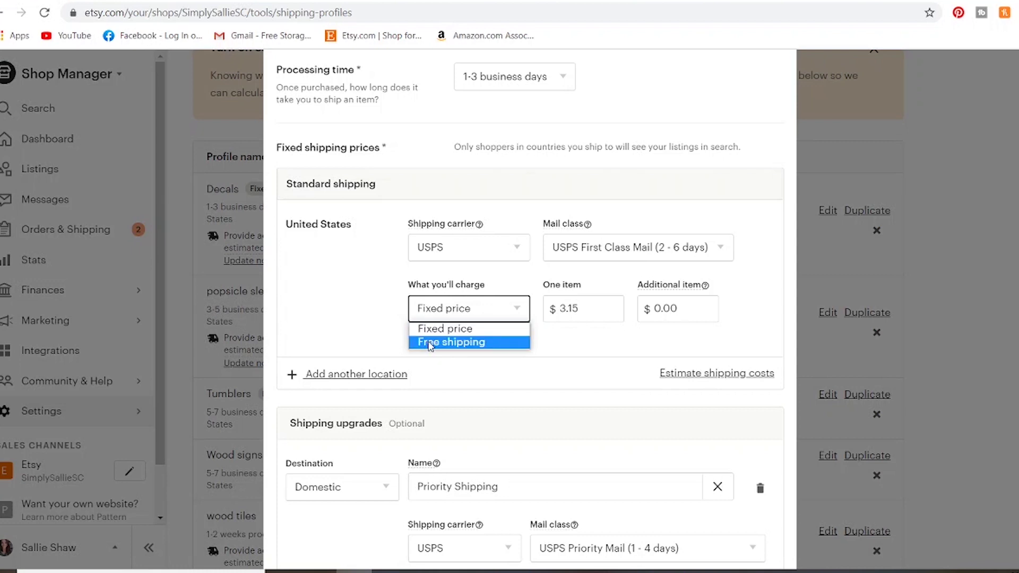
left_click(457, 329)
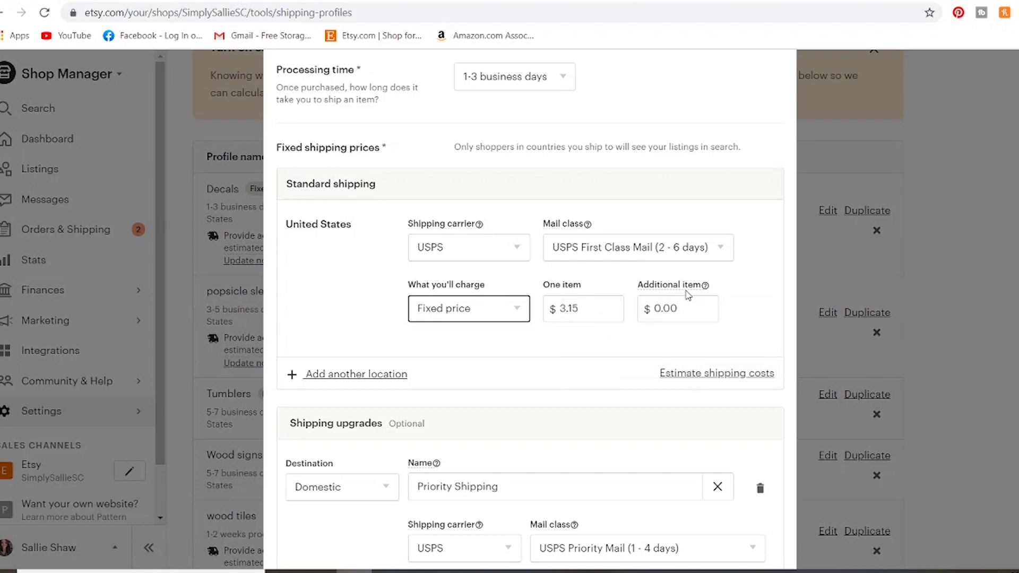
Examine the Decals profile's Priority Shipping and RUSH MY ORDER upgrades and its profile name, and close it without saving.
scroll(531, 318, "down", 6)
scroll(530, 319, "down", 1)
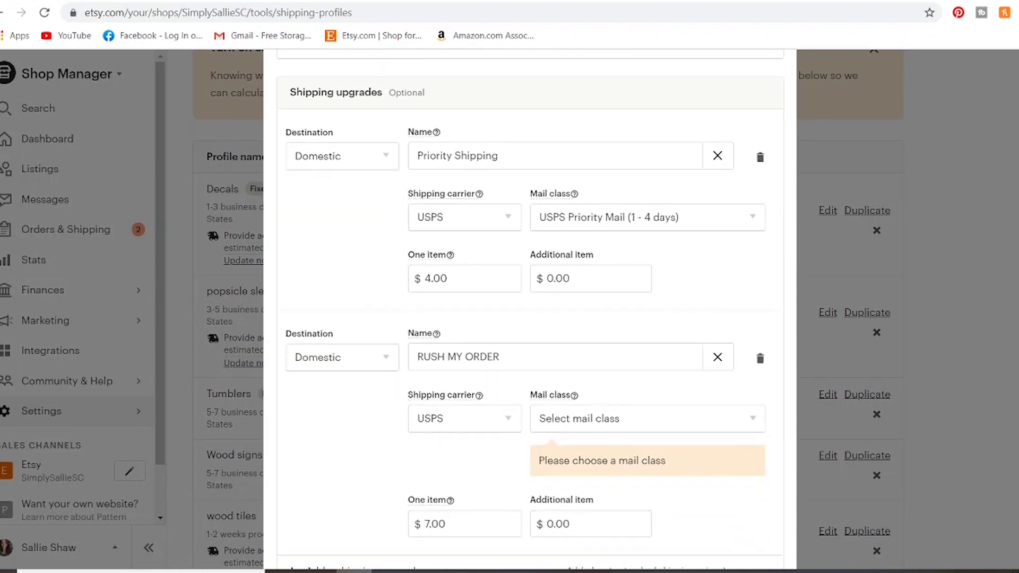
scroll(525, 174, "down", 1)
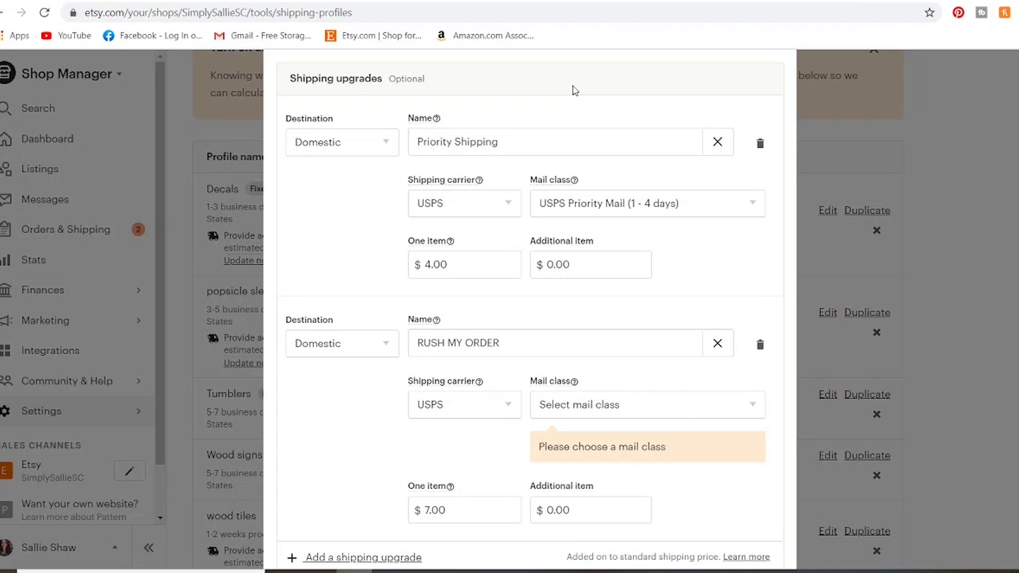
scroll(531, 318, "down", 1)
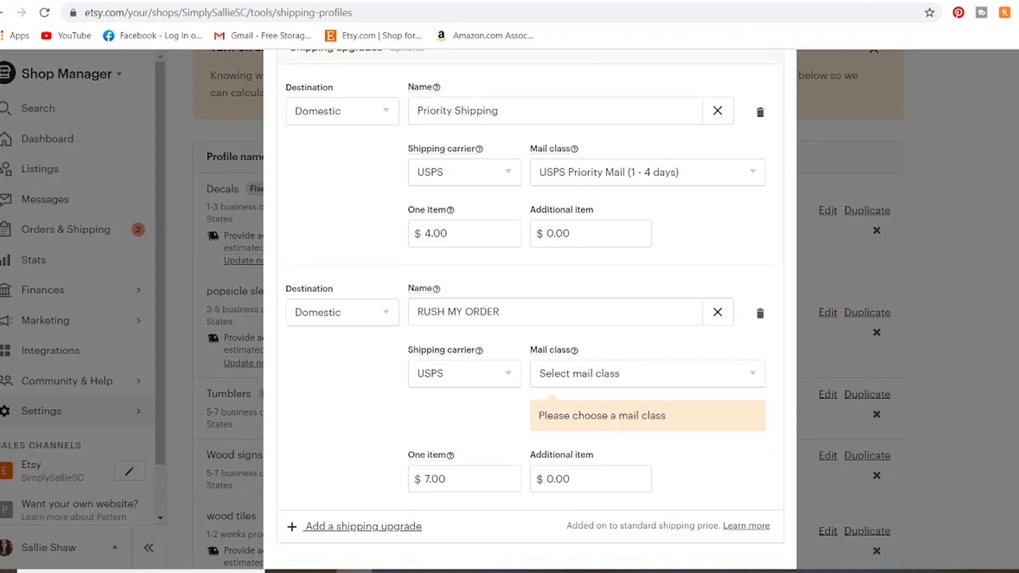
scroll(531, 319, "down", 3)
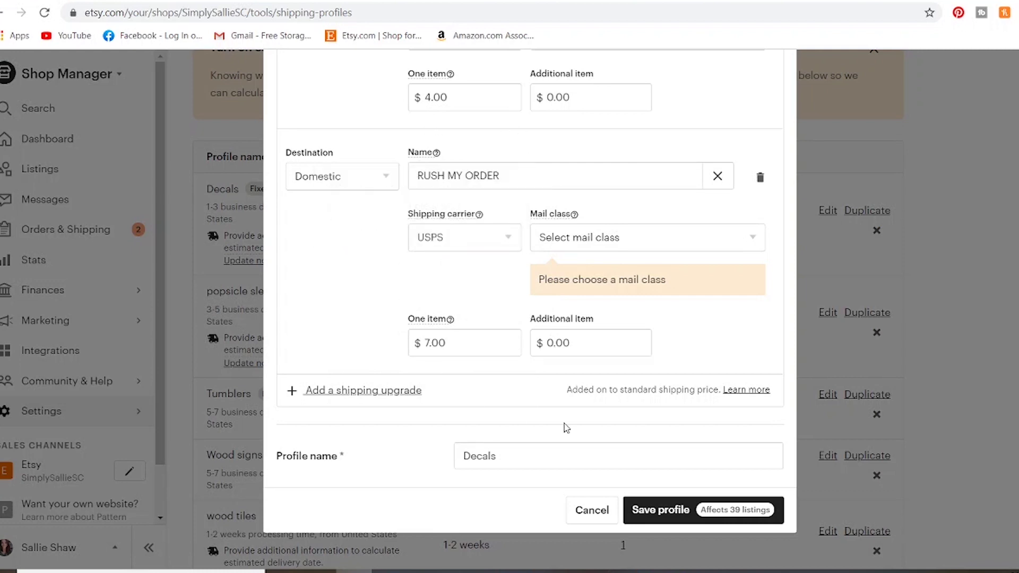
scroll(530, 292, "down", 1)
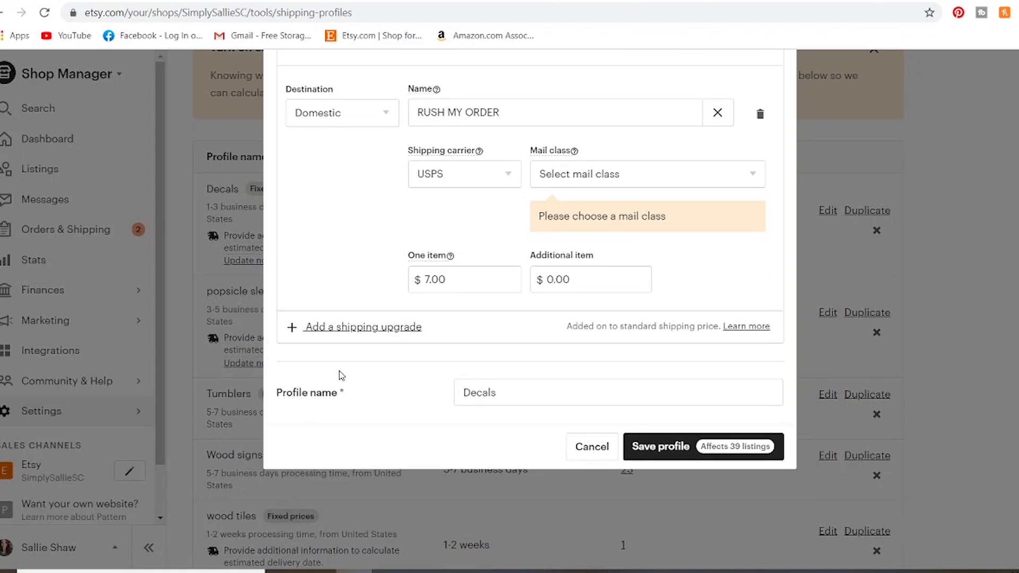
left_click(592, 448)
Open the Wood signs profile, examine its processing time, standard shipping, rush upgrade and profile name, and close it without saving.
scroll(548, 310, "down", 3)
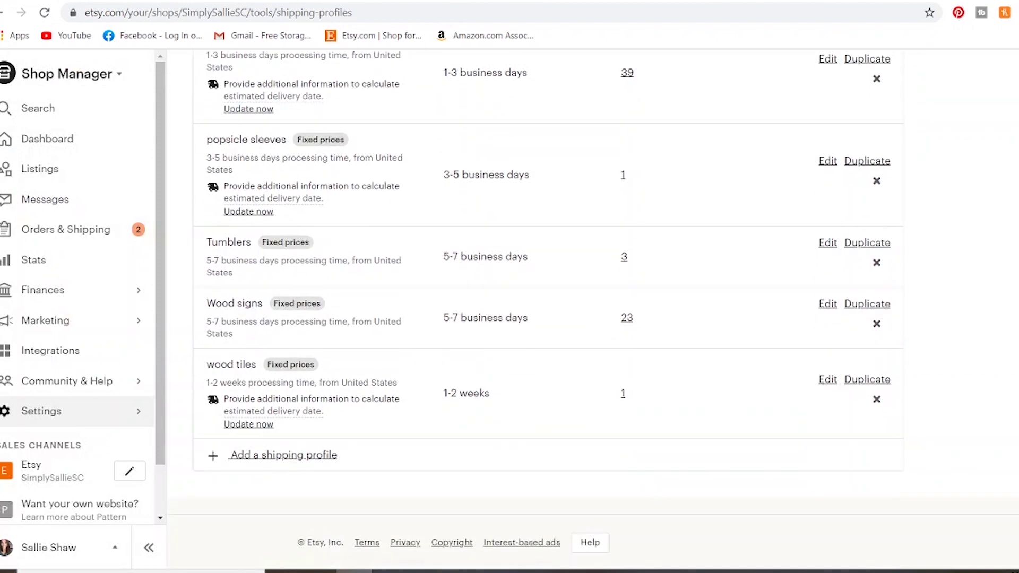
scroll(616, 355, "up", 1)
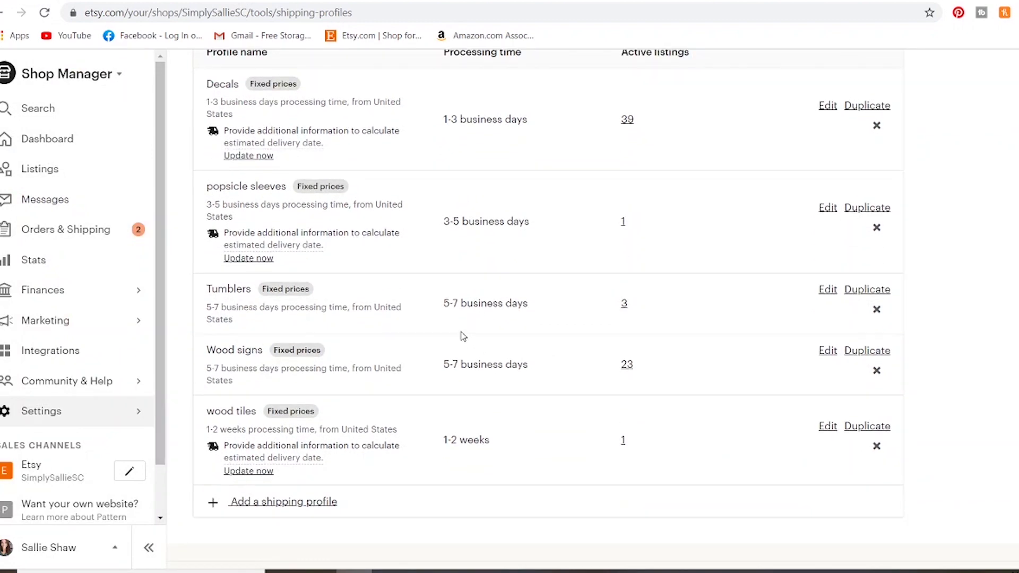
left_click(827, 351)
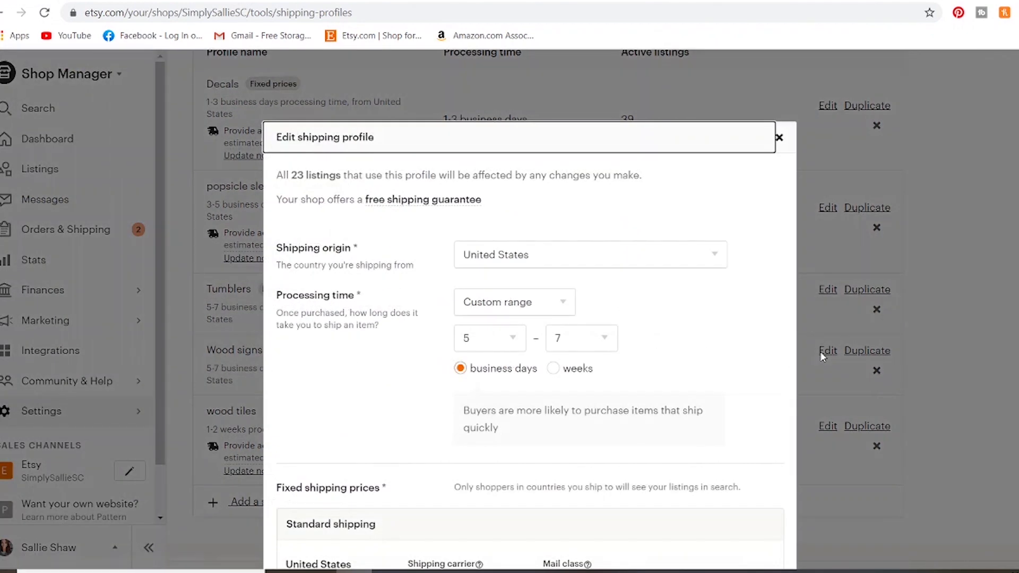
scroll(530, 345, "down", 3)
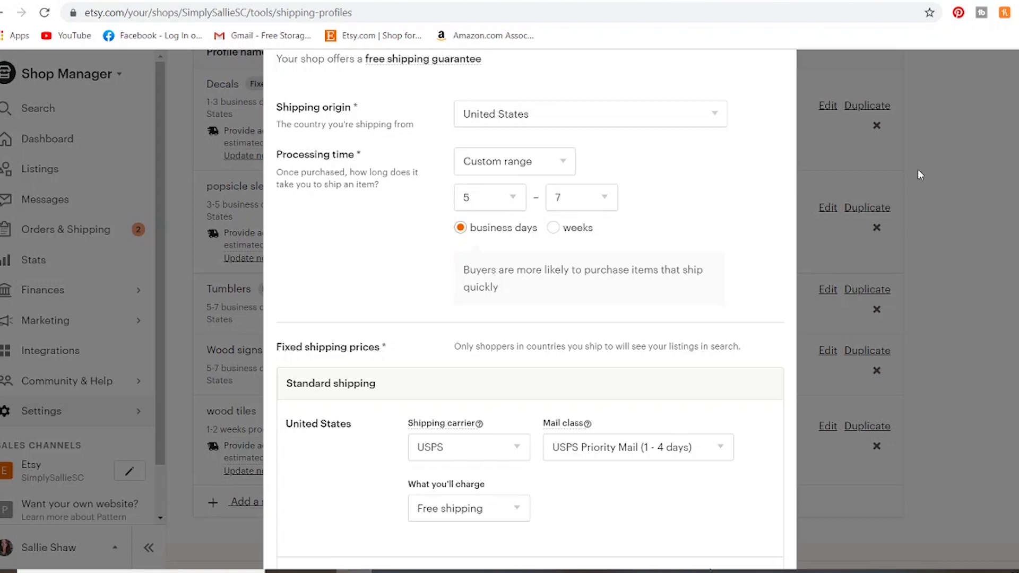
scroll(530, 311, "down", 1)
scroll(530, 308, "down", 5)
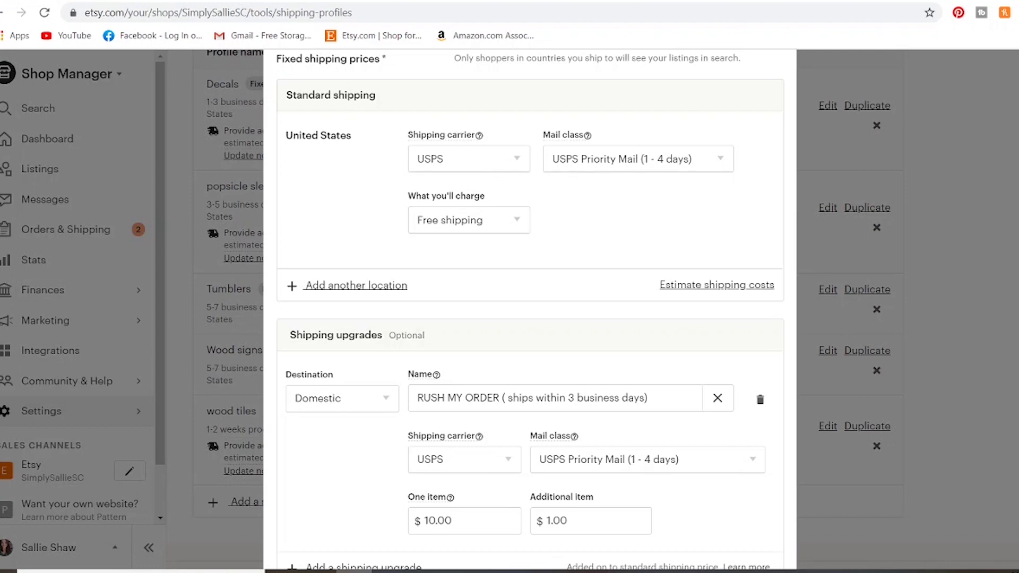
scroll(530, 310, "down", 2)
scroll(531, 311, "up", 2)
scroll(530, 307, "down", 4)
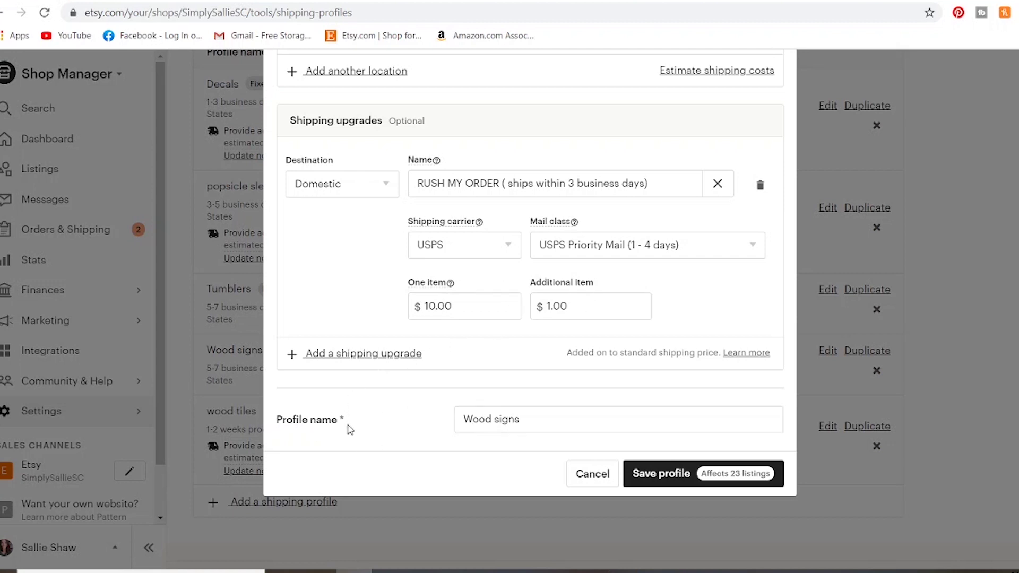
left_click(592, 474)
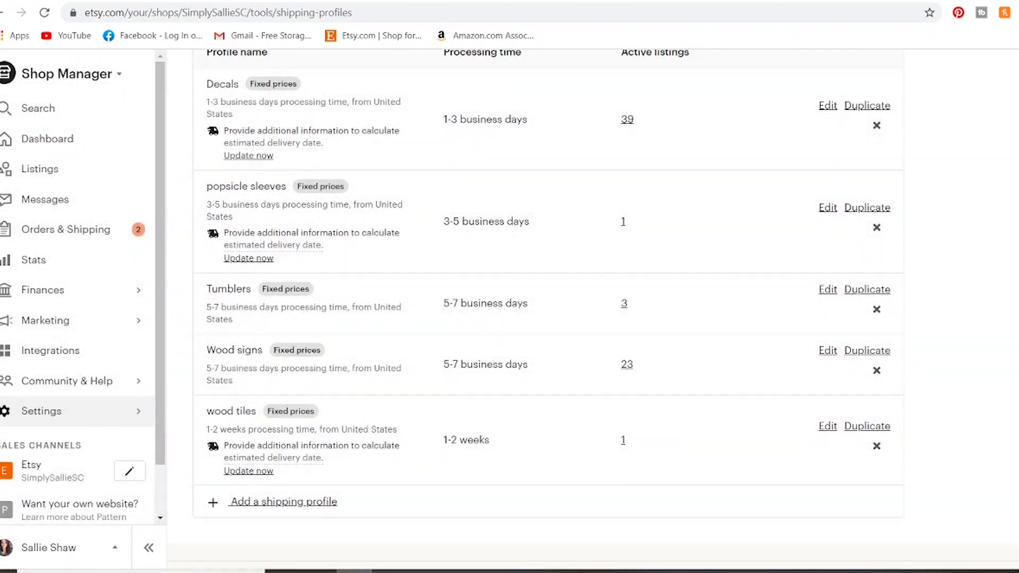
Look over the shipping profiles page again and find the option for adding a shipping profile.
scroll(593, 308, "down", 1)
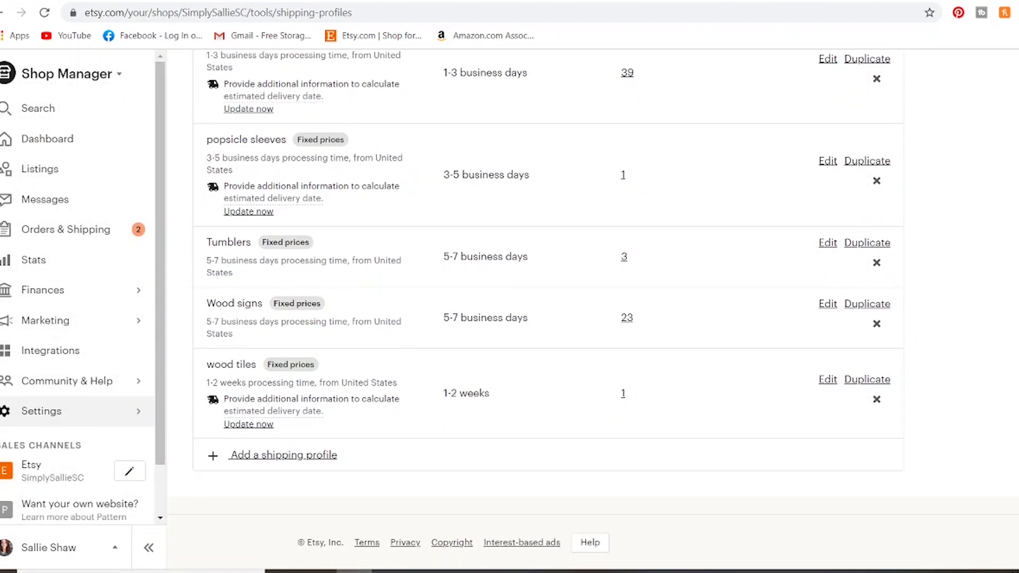
scroll(549, 310, "up", 7)
scroll(549, 310, "down", 7)
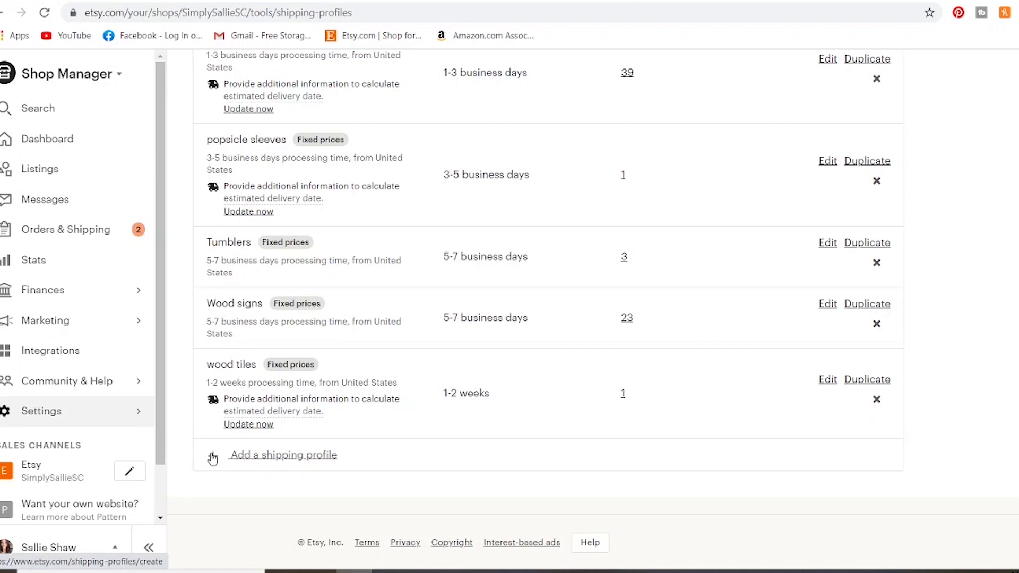
Start a new shipping profile, examine its price, processing time, destination, service, free shipping, handling fee and name fields, and cancel it.
left_click(213, 455)
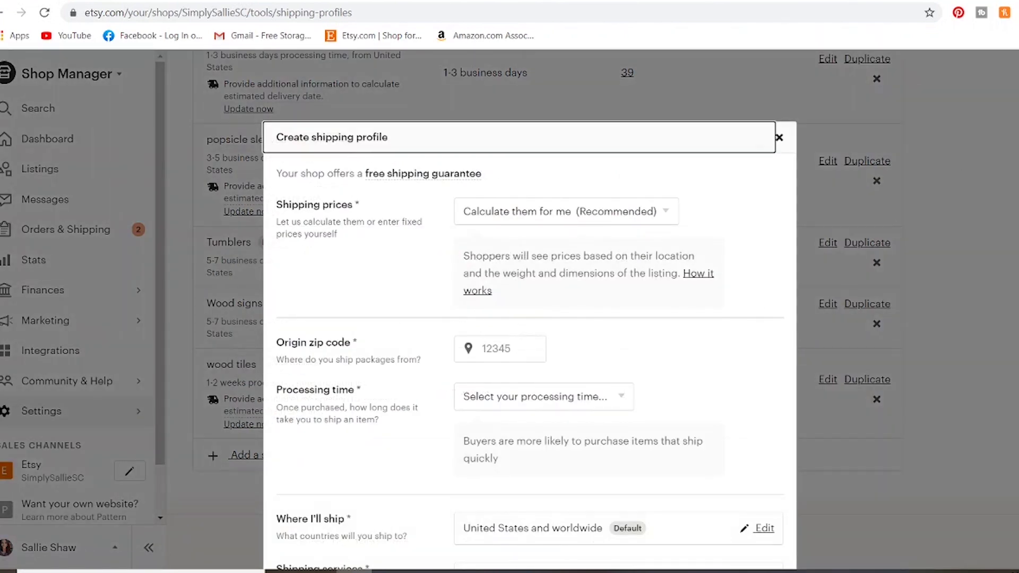
scroll(530, 327, "down", 6)
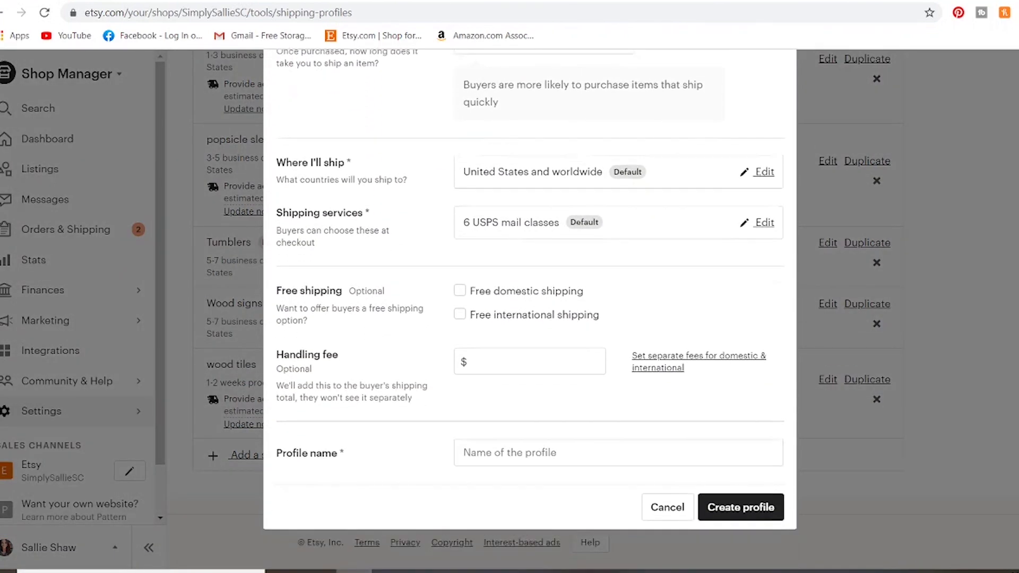
scroll(529, 310, "up", 4)
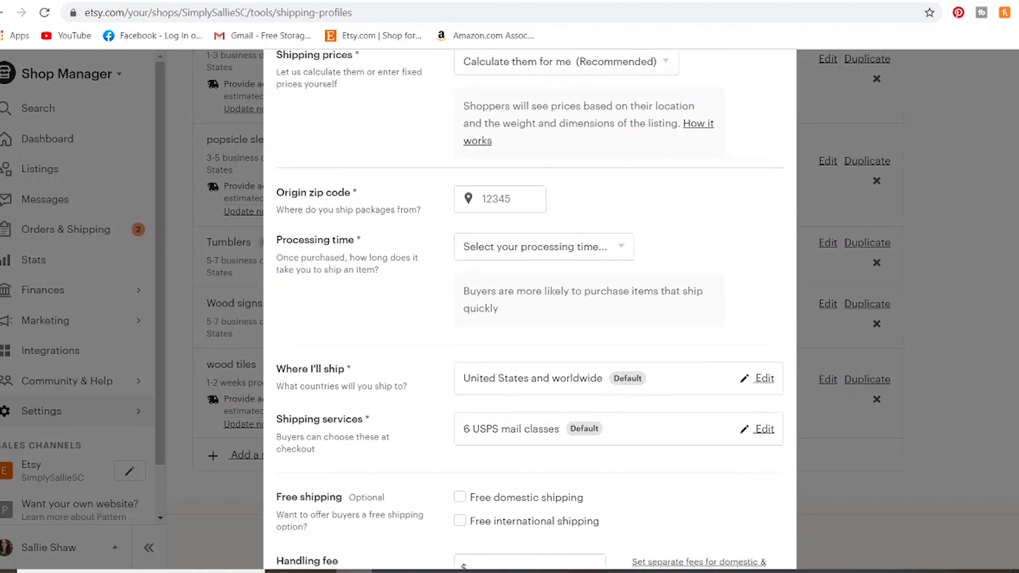
scroll(530, 308, "down", 5)
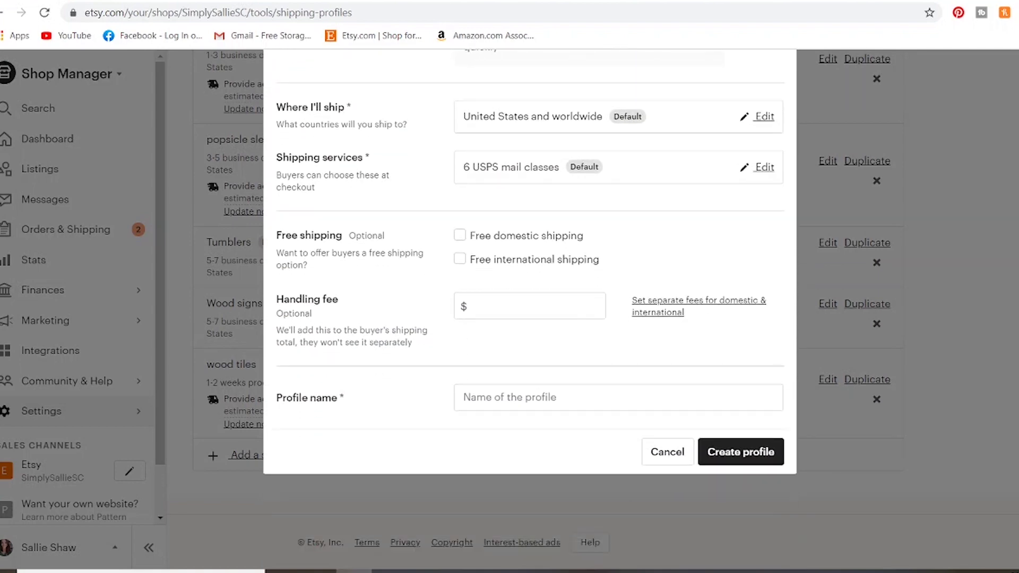
scroll(644, 531, "up", 7)
scroll(644, 532, "down", 6)
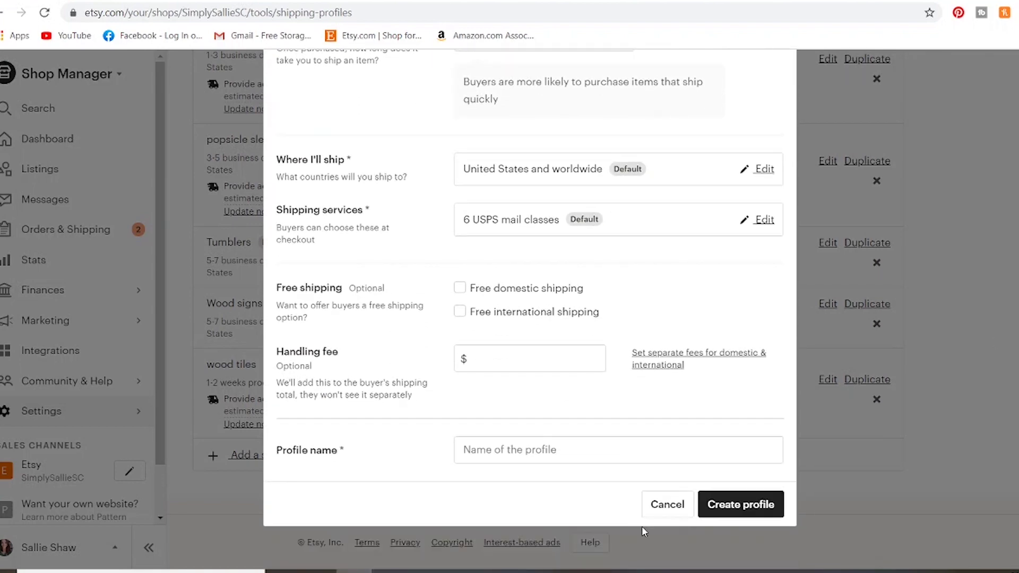
left_click(664, 505)
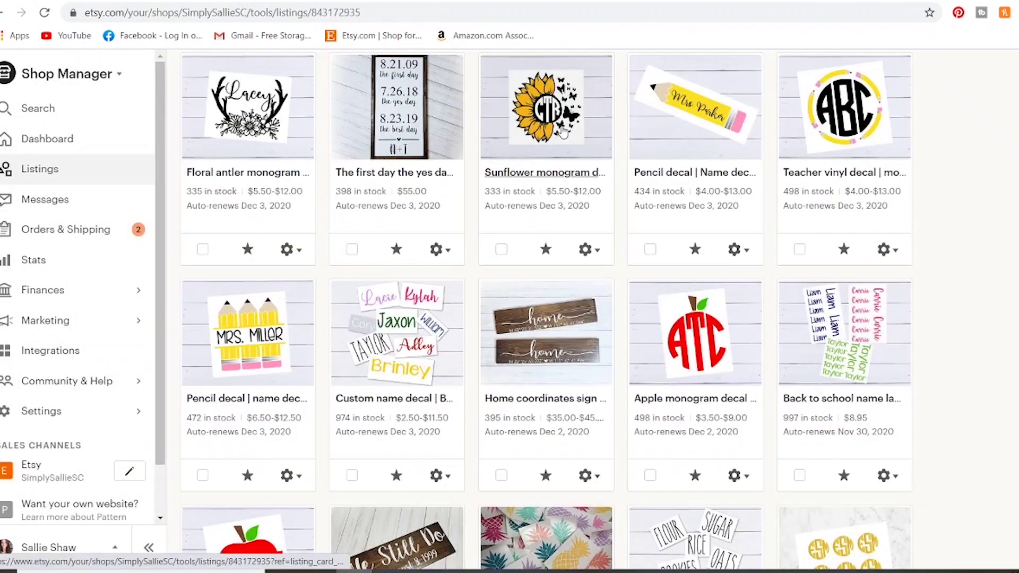
Open the Sunflower monogram decal listing for editing and find its Shipping section.
left_click(562, 126)
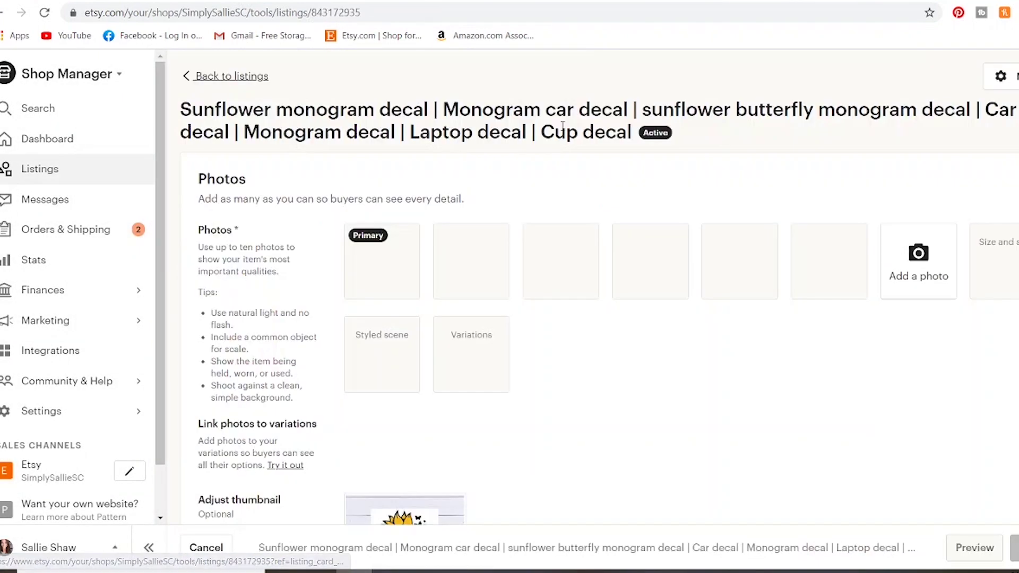
scroll(563, 126, "down", 3)
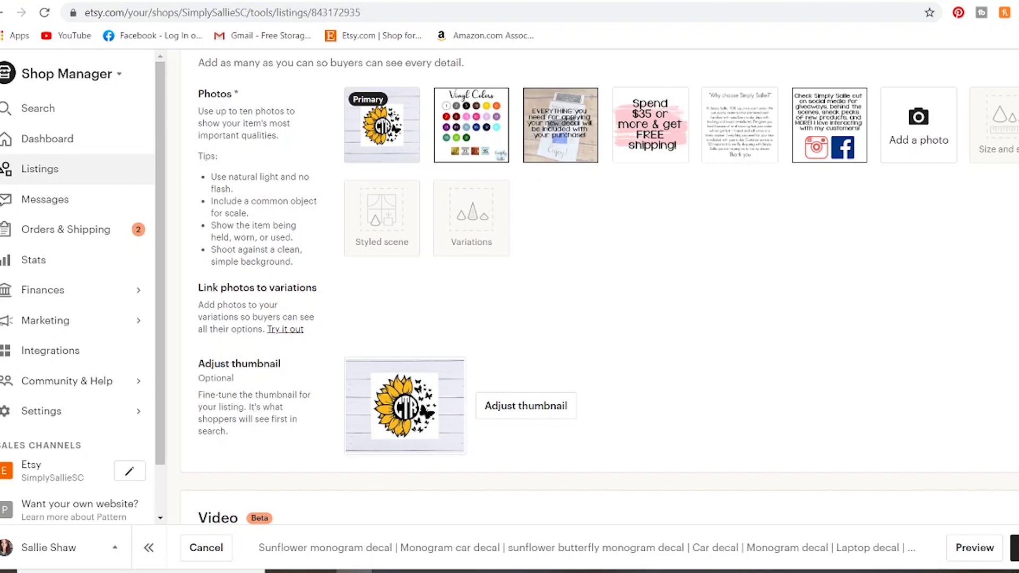
scroll(599, 286, "up", 3)
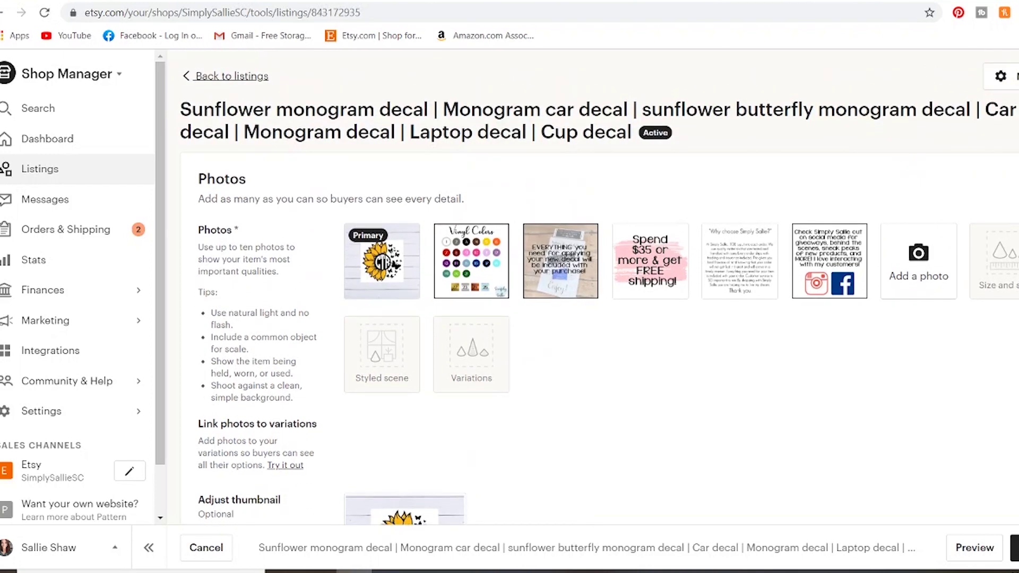
scroll(600, 287, "down", 2)
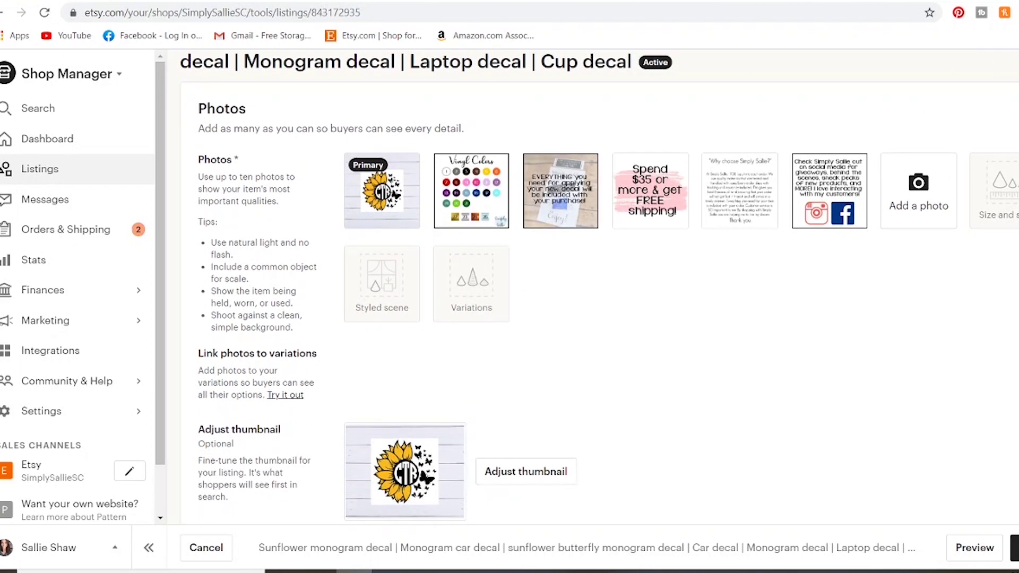
scroll(600, 286, "down", 2)
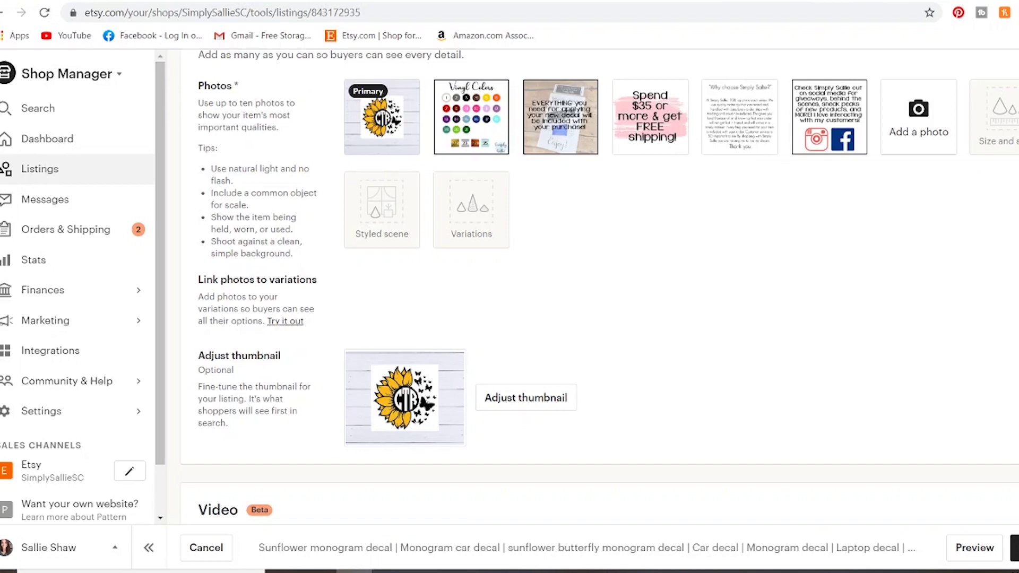
scroll(600, 287, "down", 8)
scroll(600, 287, "down", 20)
scroll(600, 287, "down", 20)
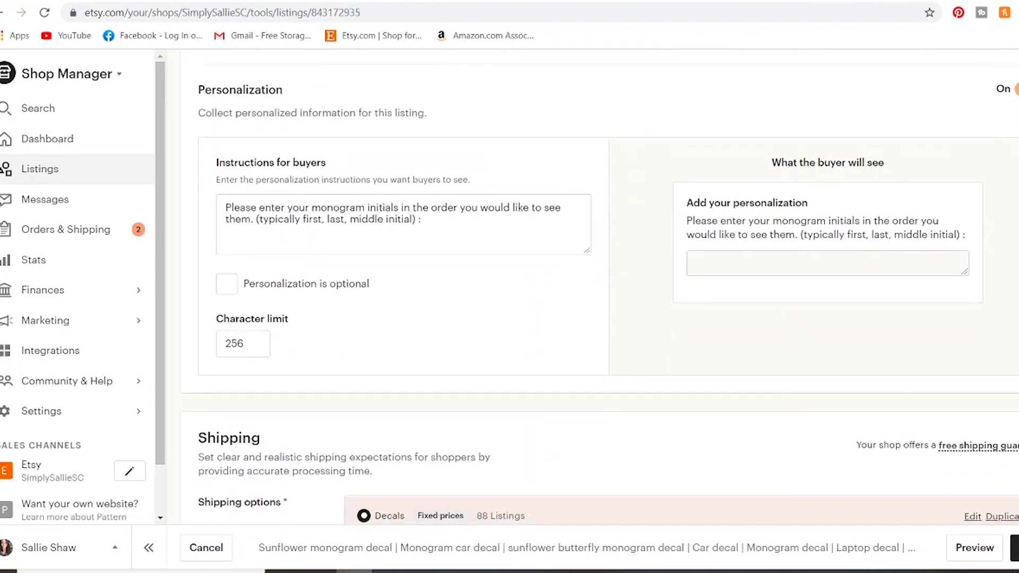
scroll(600, 287, "down", 6)
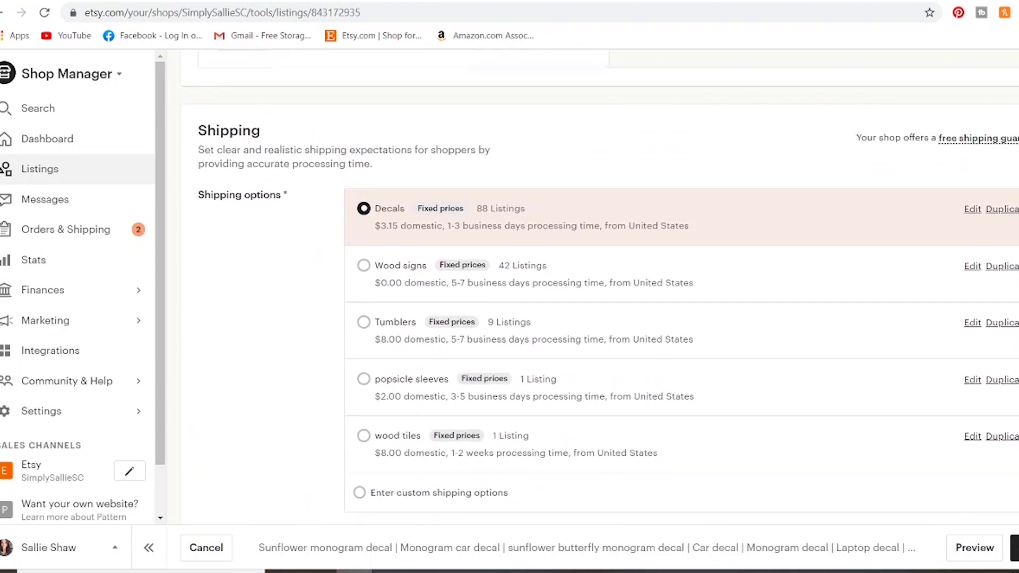
Examine the listing's shipping profile choices, item weight and size fields, and shipping price preview.
scroll(235, 353, "up", 1)
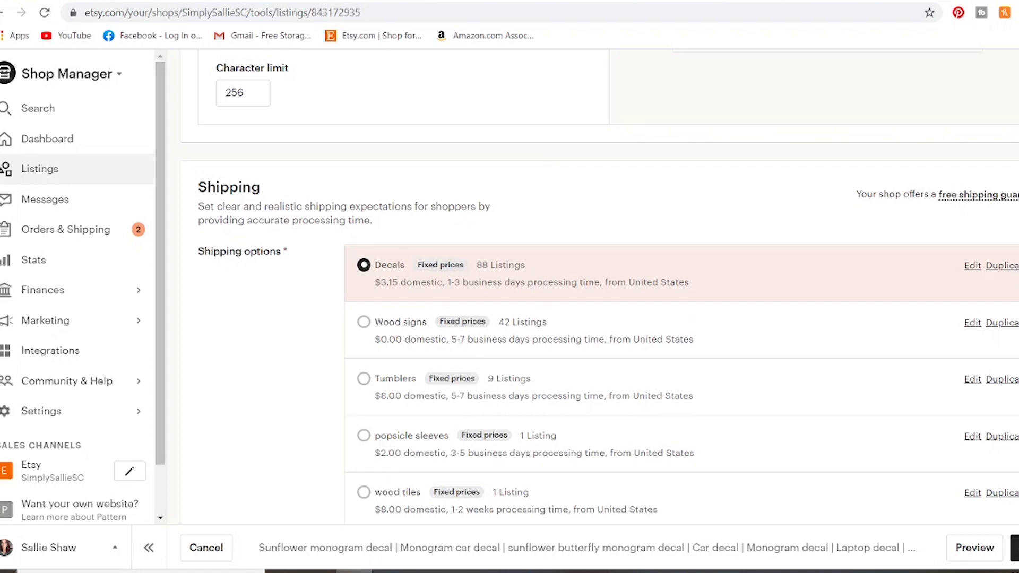
scroll(600, 287, "down", 3)
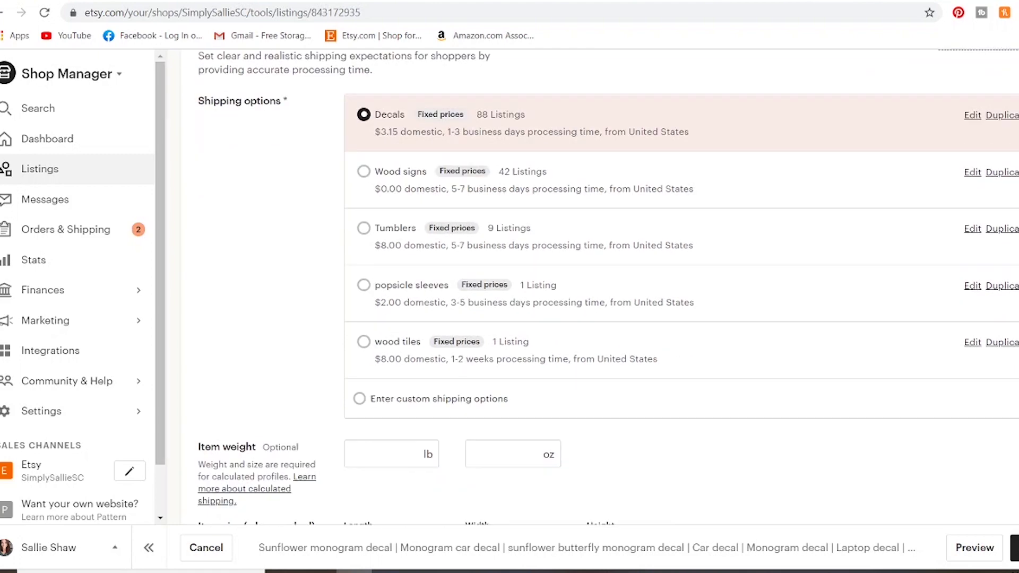
scroll(485, 181, "down", 1)
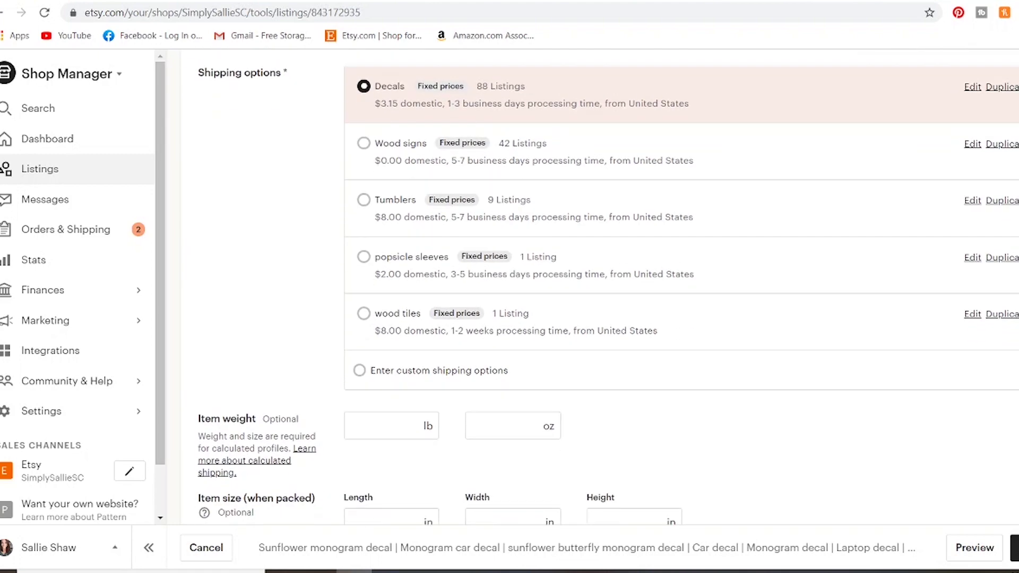
scroll(486, 181, "up", 1)
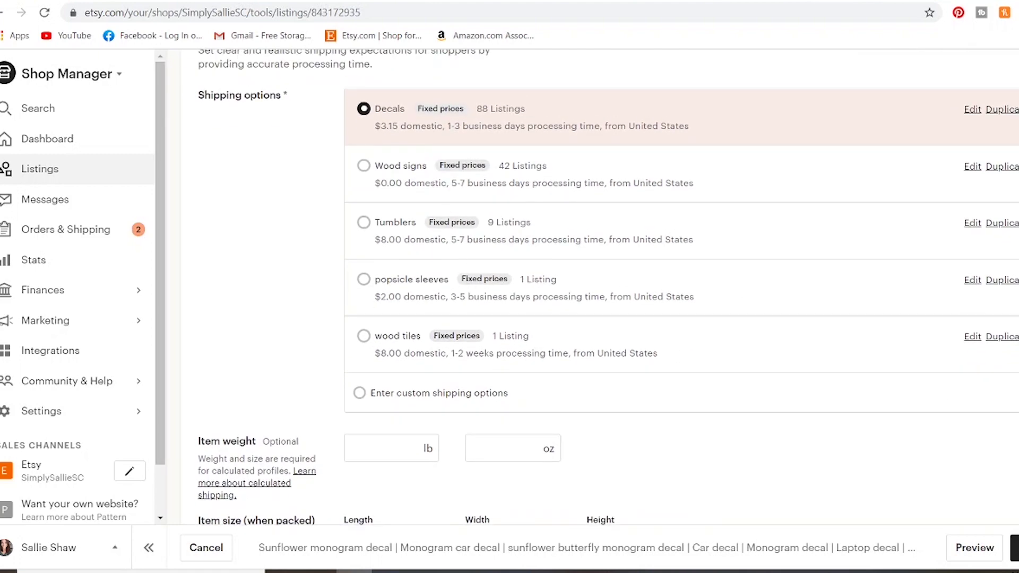
scroll(609, 287, "down", 4)
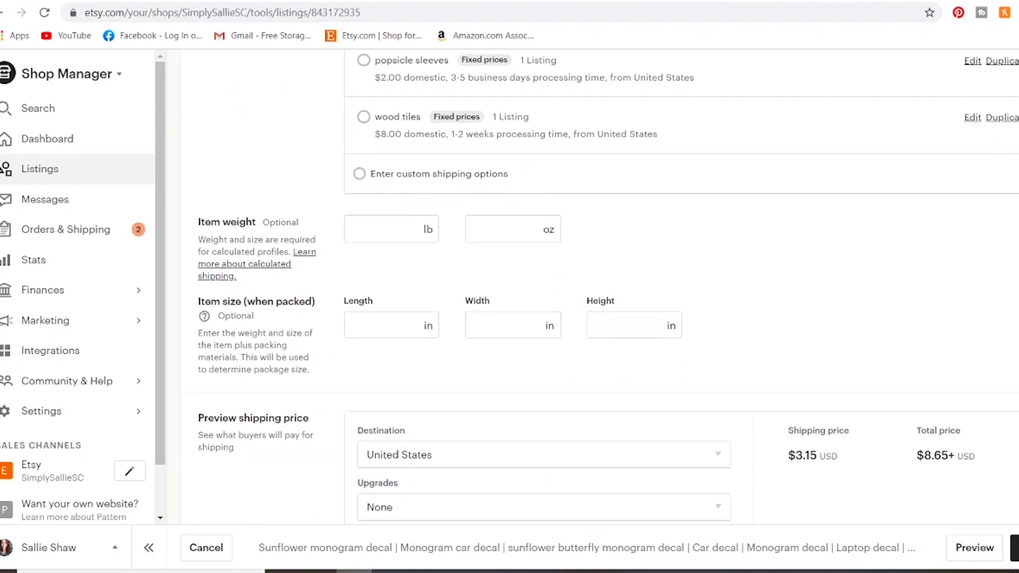
scroll(600, 287, "down", 3)
scroll(600, 287, "up", 4)
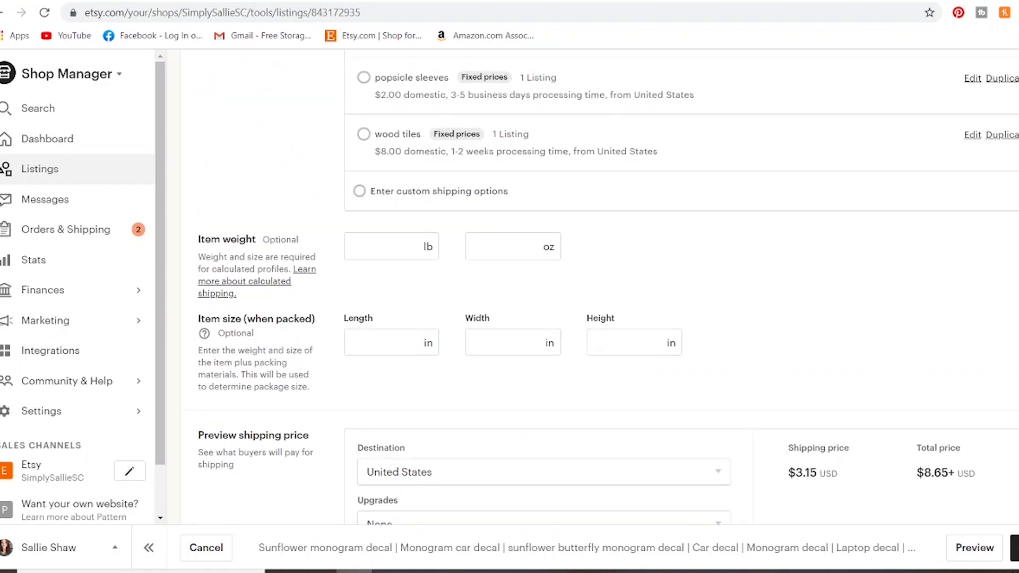
scroll(600, 287, "up", 9)
scroll(600, 287, "down", 6)
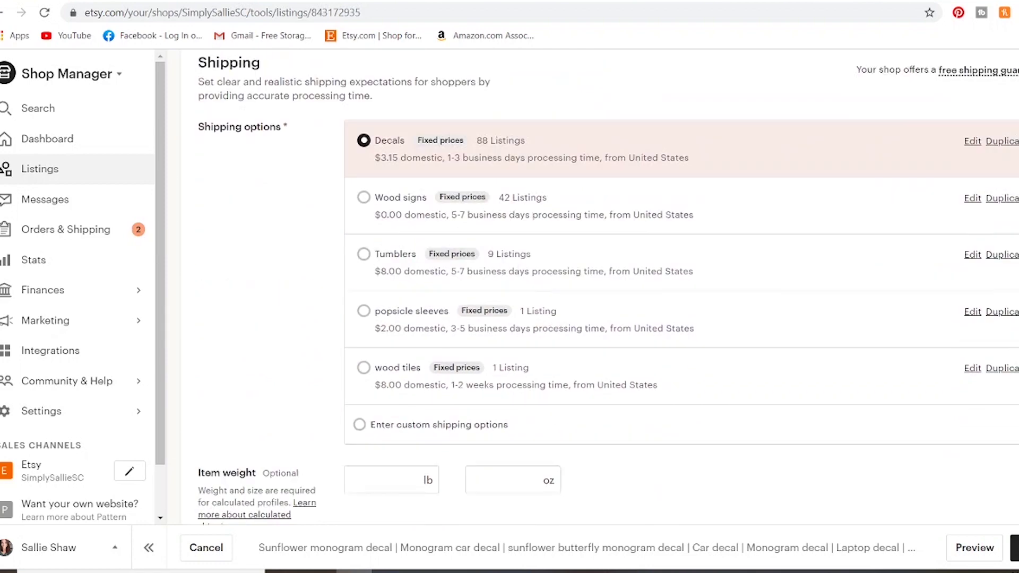
scroll(600, 287, "up", 1)
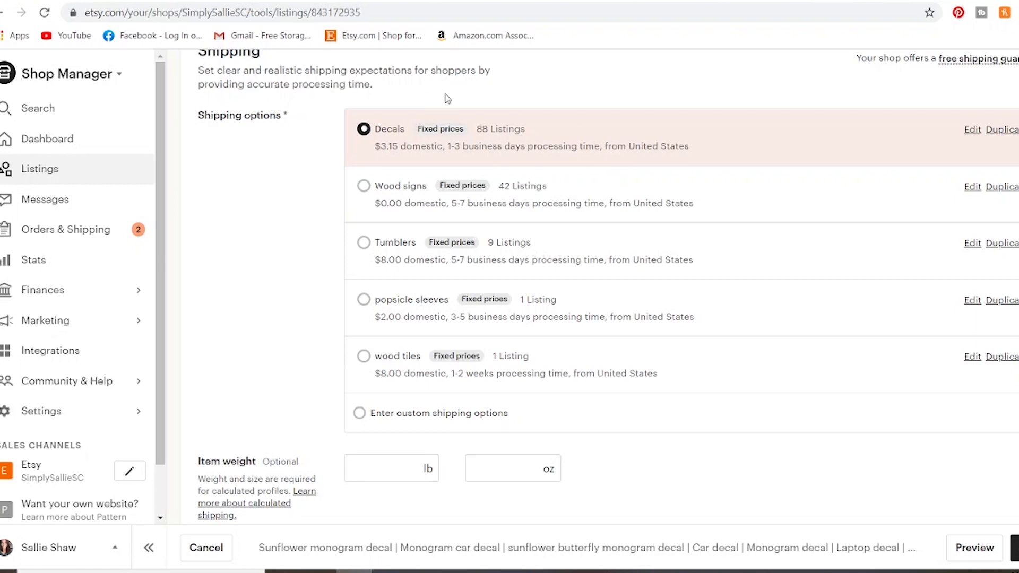
scroll(600, 287, "up", 1)
scroll(600, 286, "down", 2)
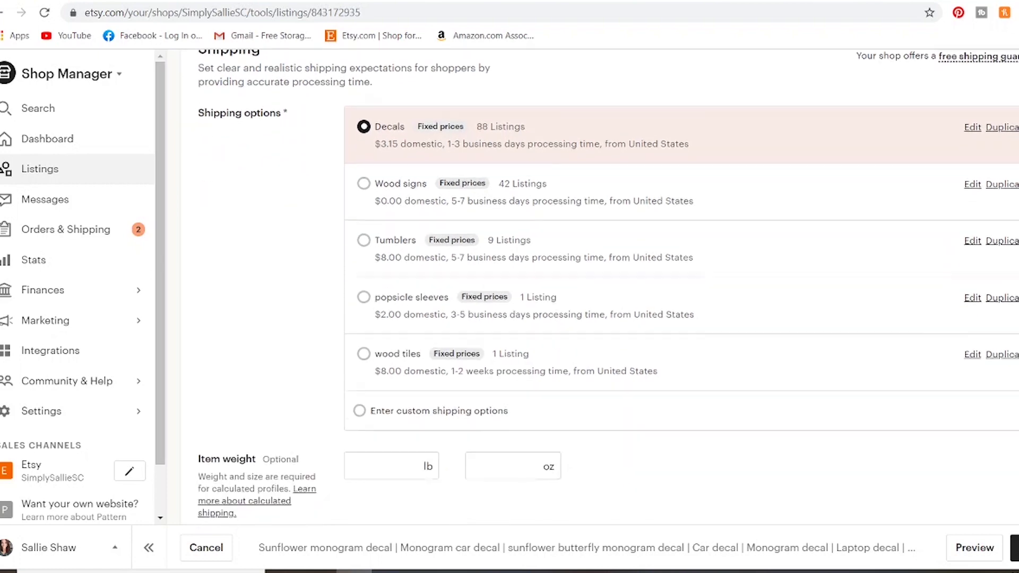
scroll(600, 287, "up", 1)
scroll(599, 286, "up", 1)
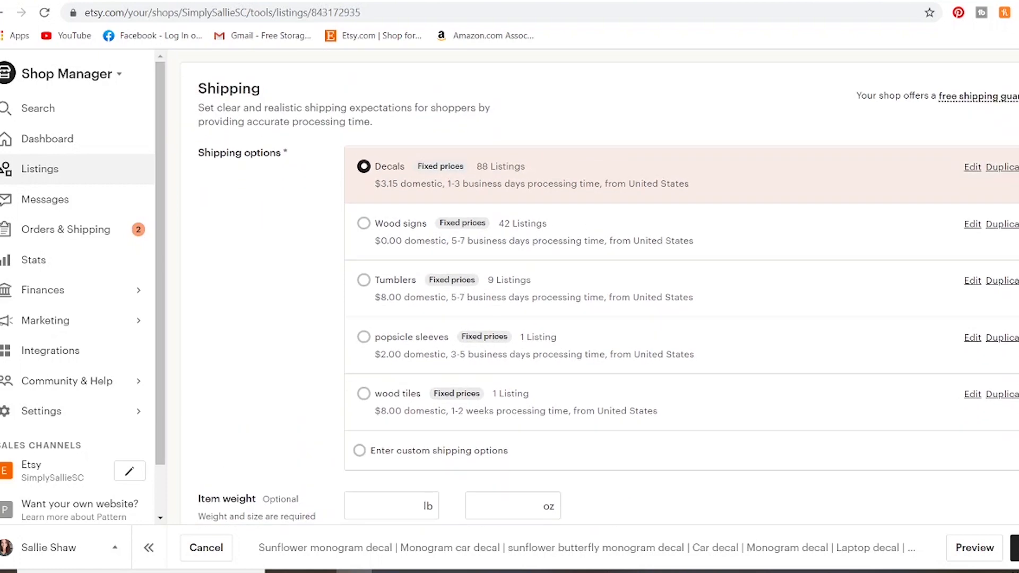
scroll(600, 287, "down", 1)
scroll(600, 287, "down", 1)
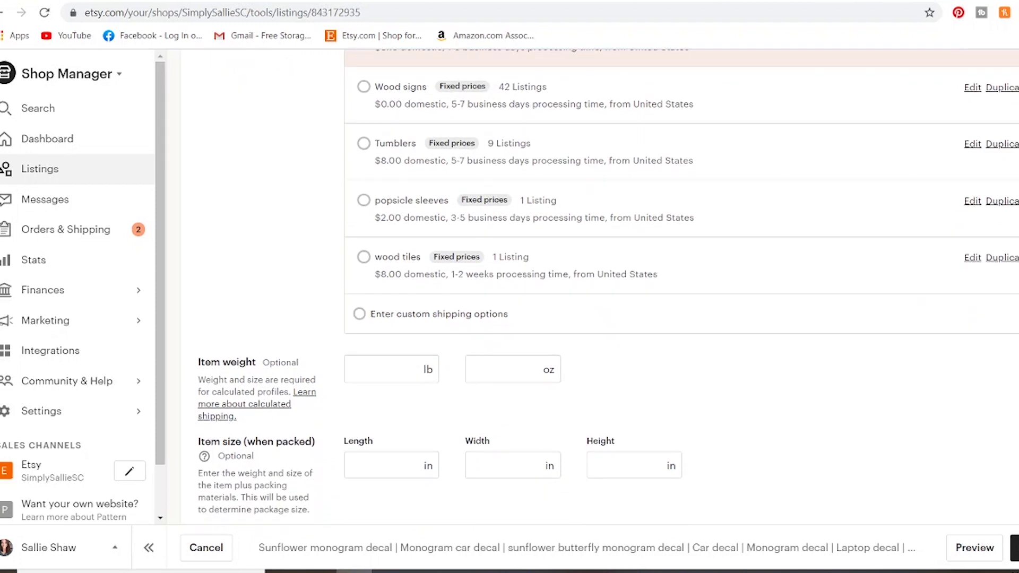
Choose custom shipping options for the listing to view their fields, and switch back to the Decals profile.
left_click(360, 316)
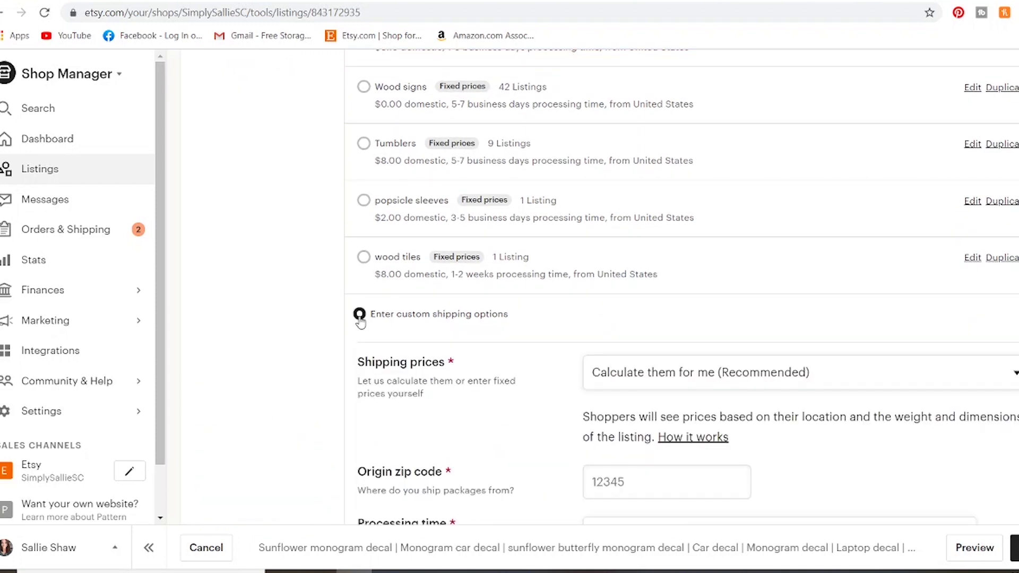
scroll(600, 287, "down", 6)
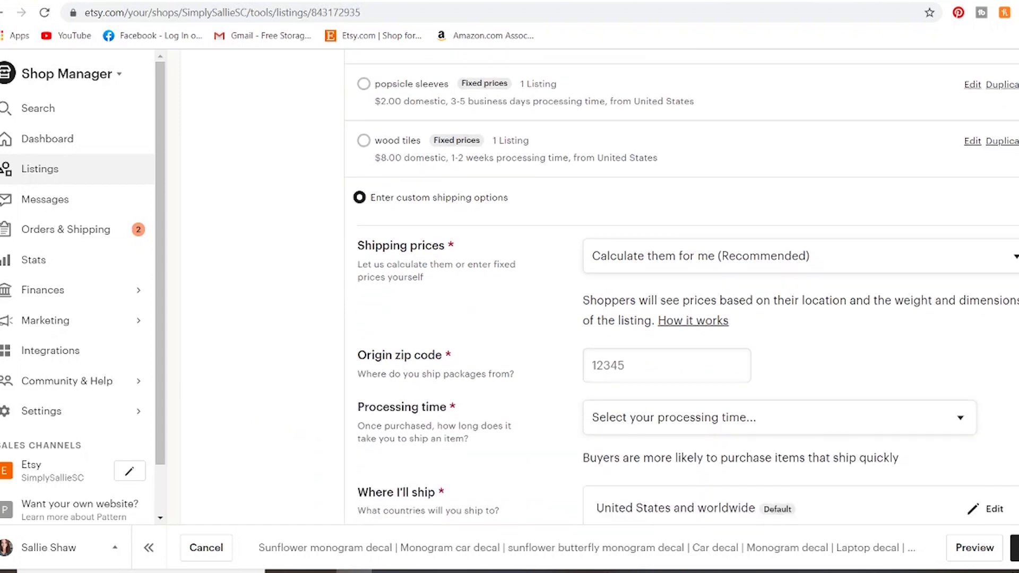
scroll(688, 286, "up", 6)
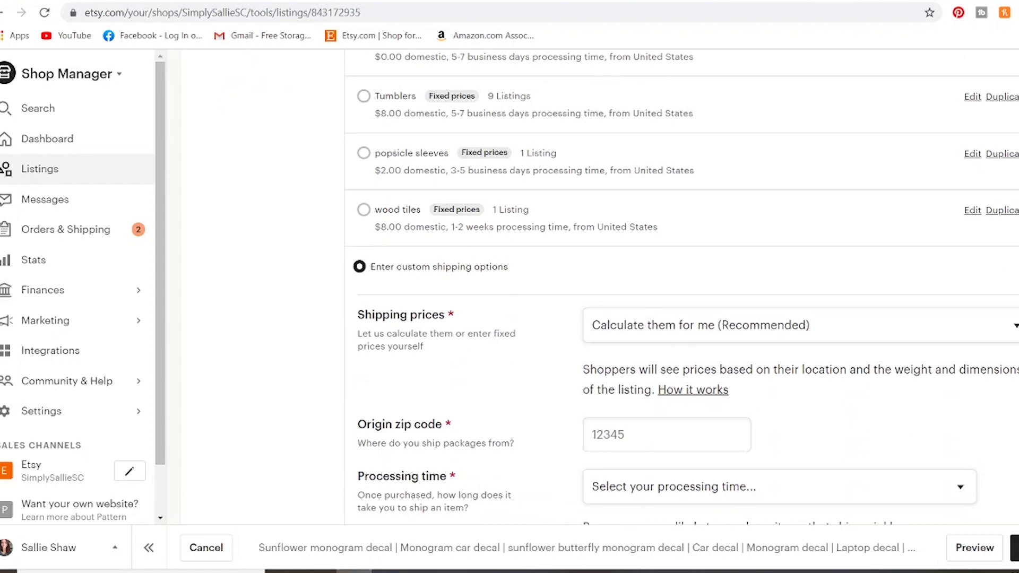
scroll(600, 287, "up", 4)
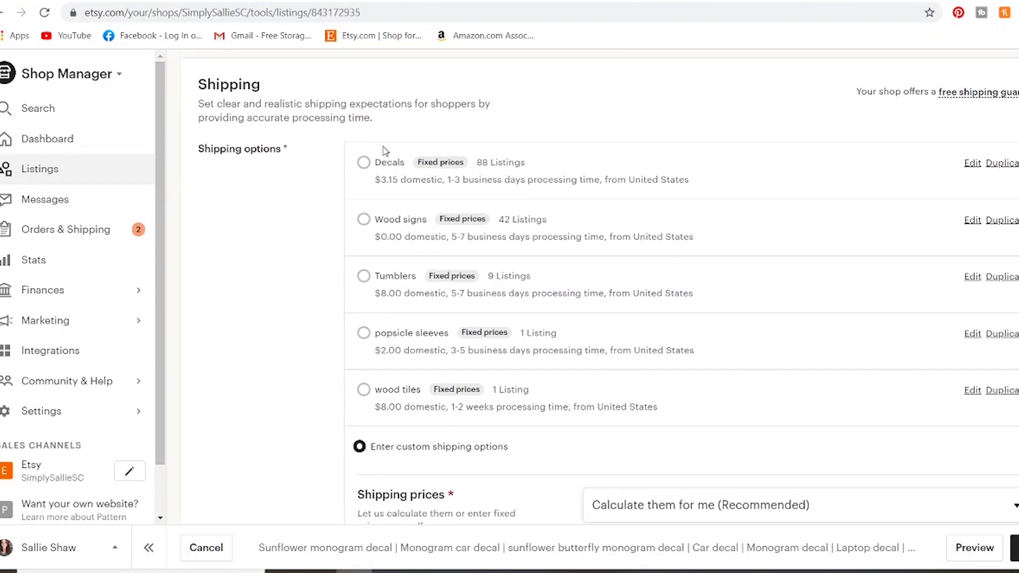
left_click(364, 162)
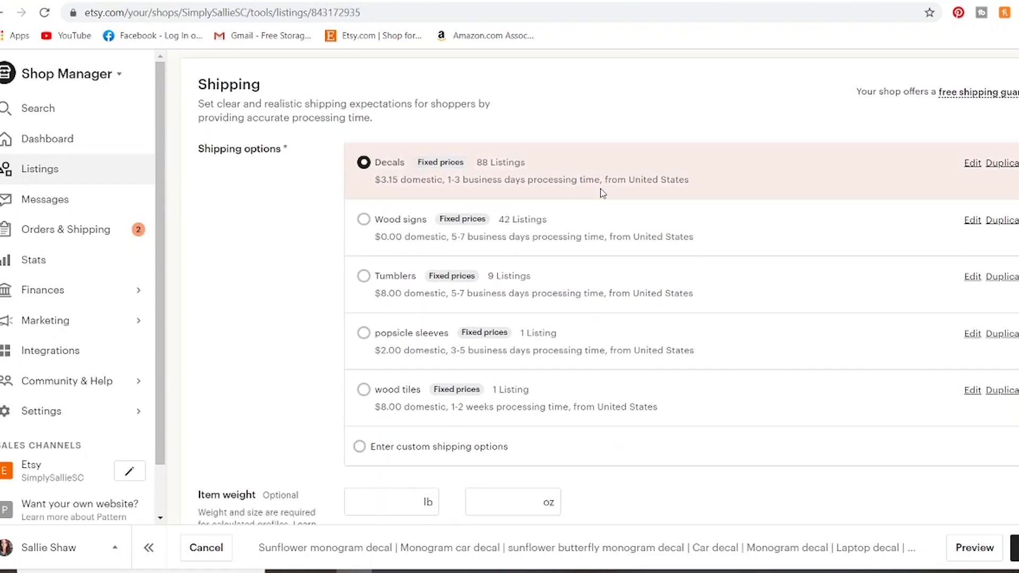
Look over the listing's shipping profile choices once more and return to its Photos section.
scroll(600, 287, "down", 3)
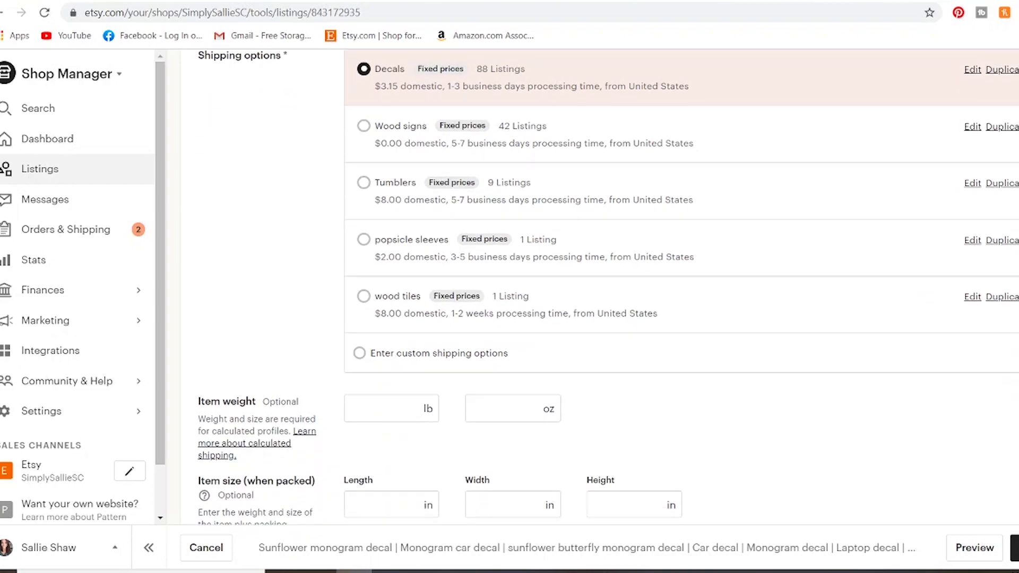
scroll(600, 287, "up", 2)
scroll(600, 287, "up", 1)
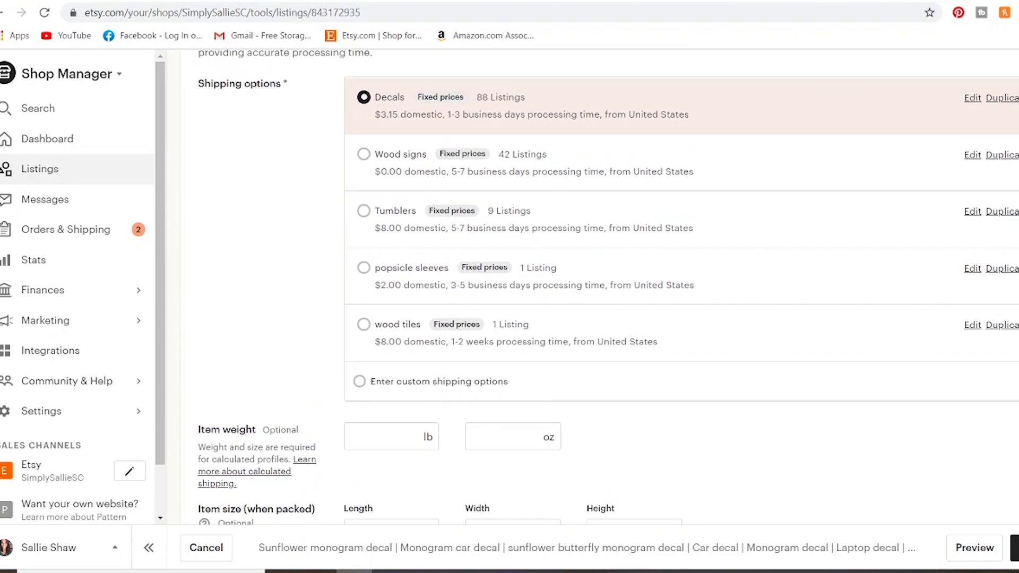
scroll(600, 287, "up", 15)
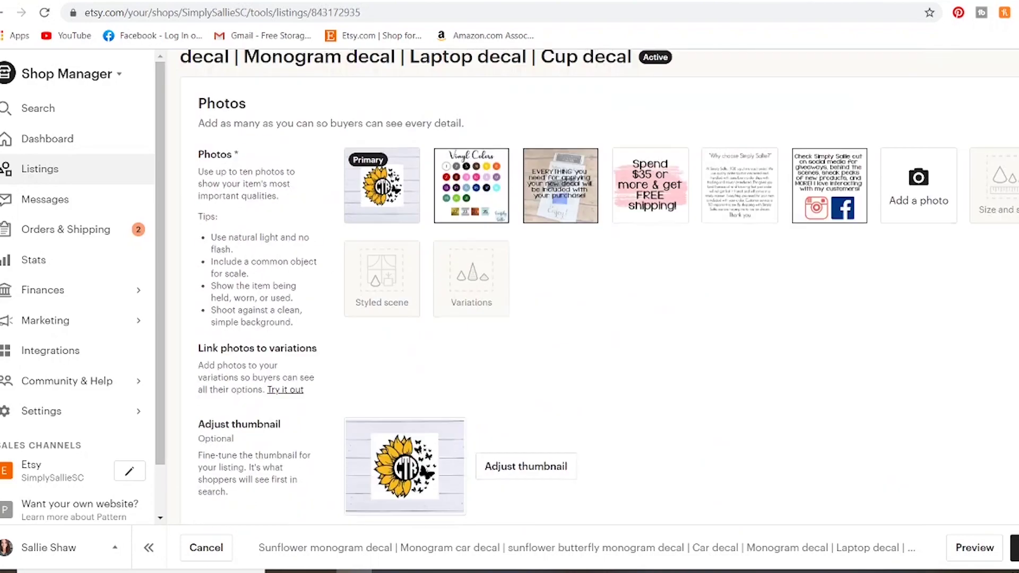